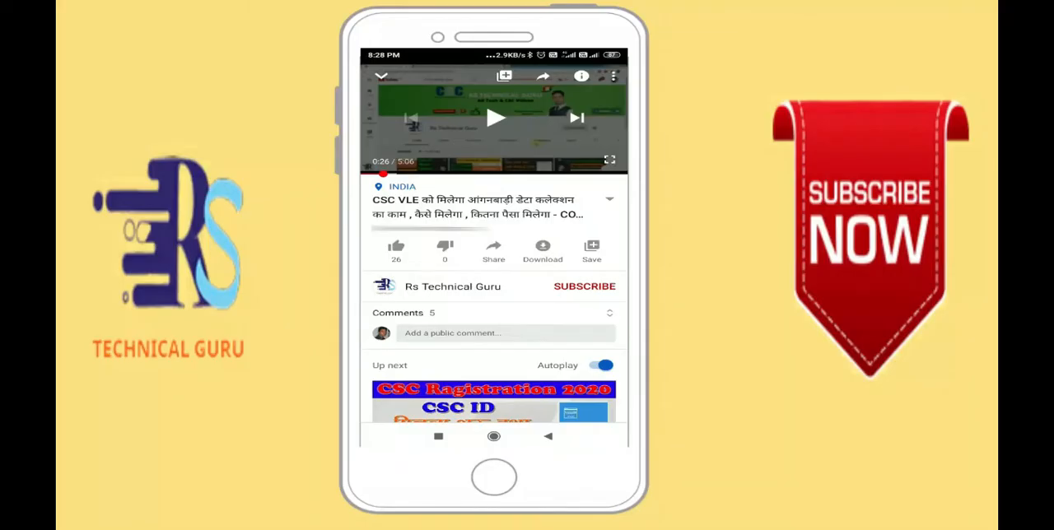
{"action": "left_click", "coordinate": [396, 246]}
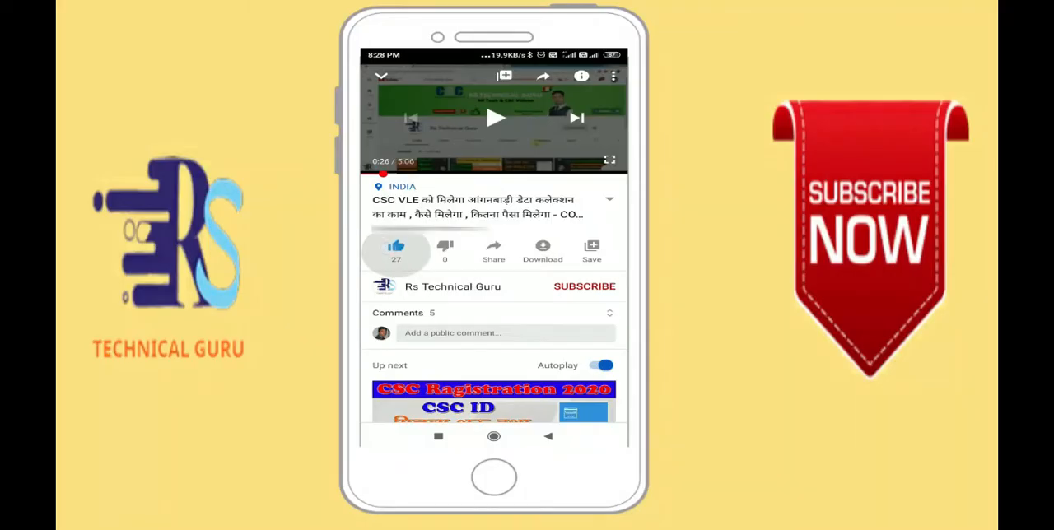
{"action": "left_click", "coordinate": [585, 285]}
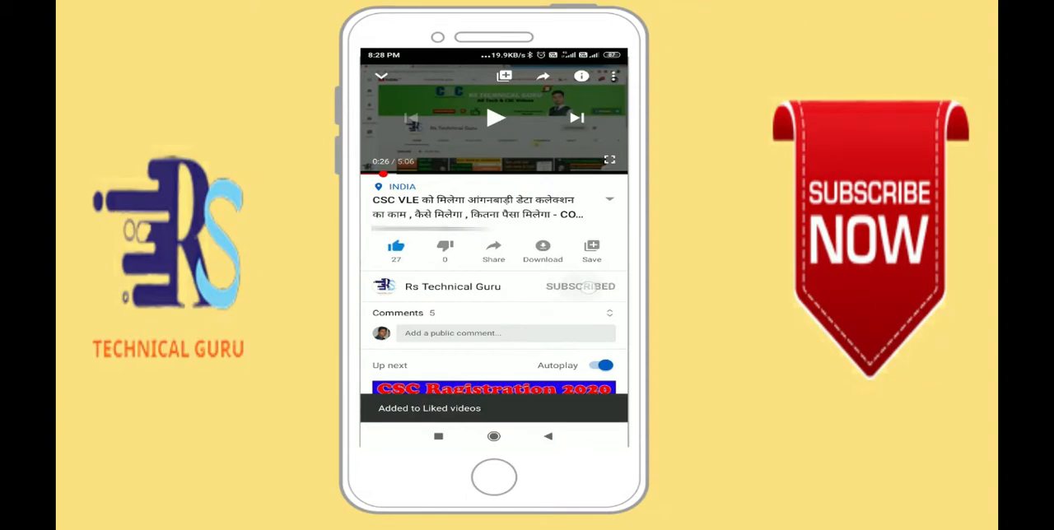
{"action": "left_click", "coordinate": [610, 285]}
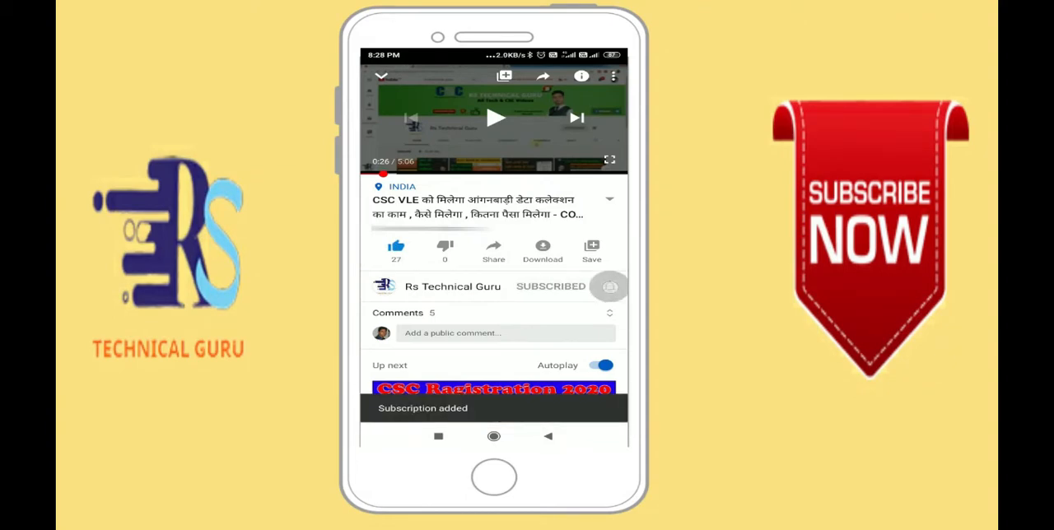
{"action": "left_click", "coordinate": [525, 260]}
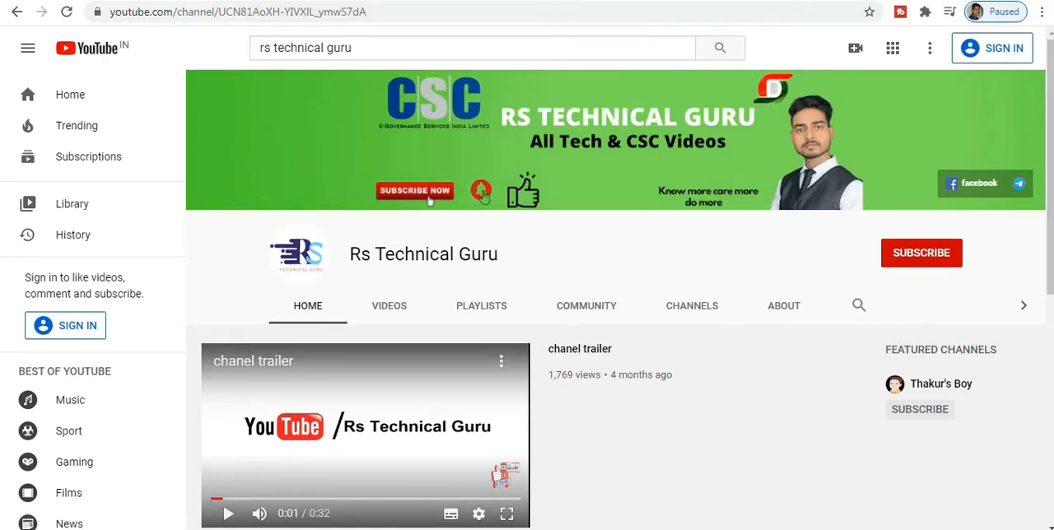
Search Google for "gem porta;" in a new tab and open the gem.gov.in website from the results.
{"action": "key", "text": "ctrl+t"}
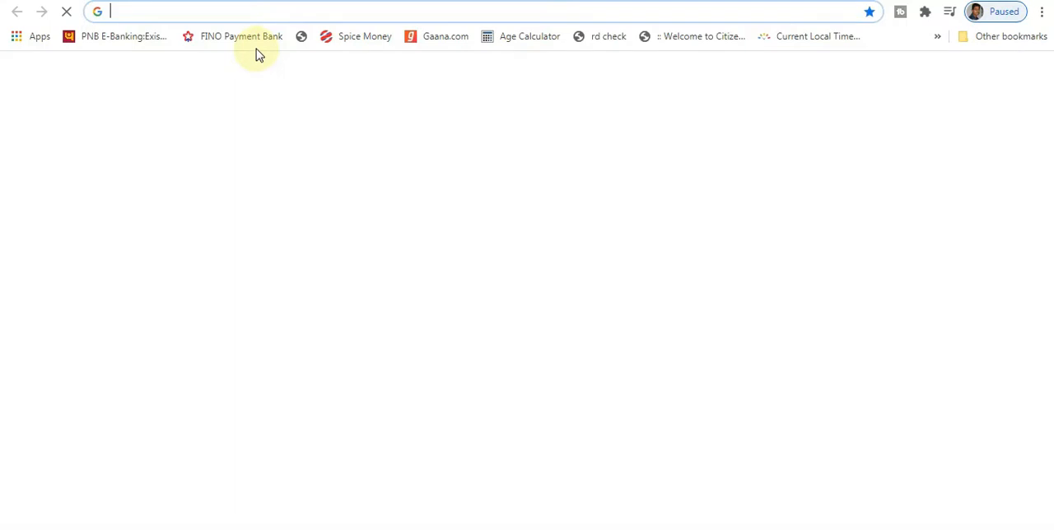
{"action": "type", "text": "gem"}
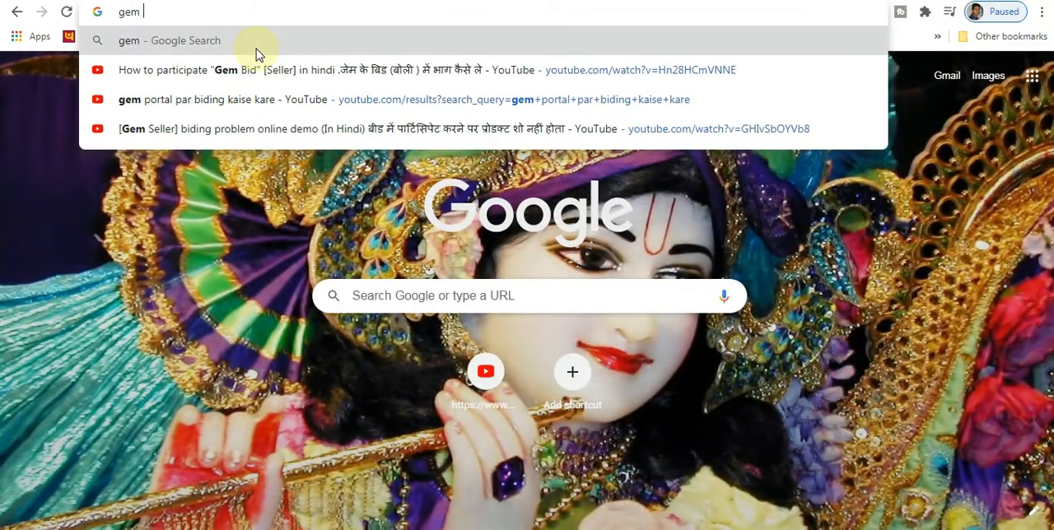
{"action": "type", "text": " porta;"}
{"action": "key", "text": "Return"}
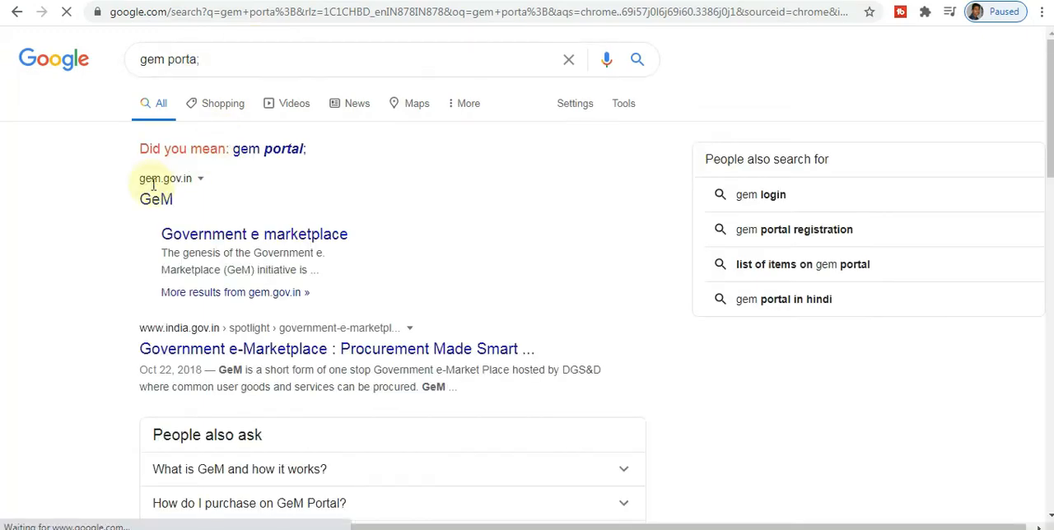
{"action": "left_click", "coordinate": [155, 194]}
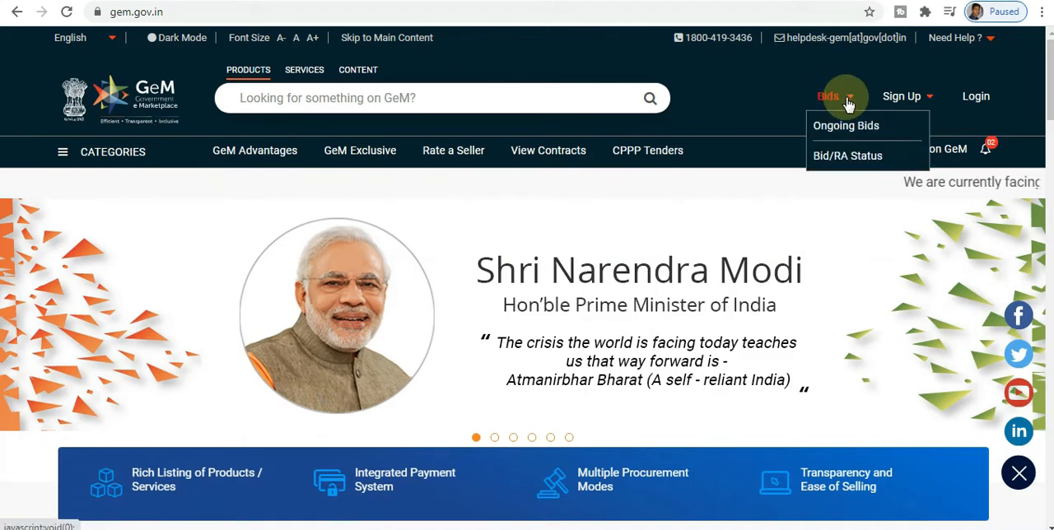
Start a seller sign-up on GeM and agree to the Terms & Conditions of Government e-Marketplace.
{"action": "mouse_move", "coordinate": [909, 99]}
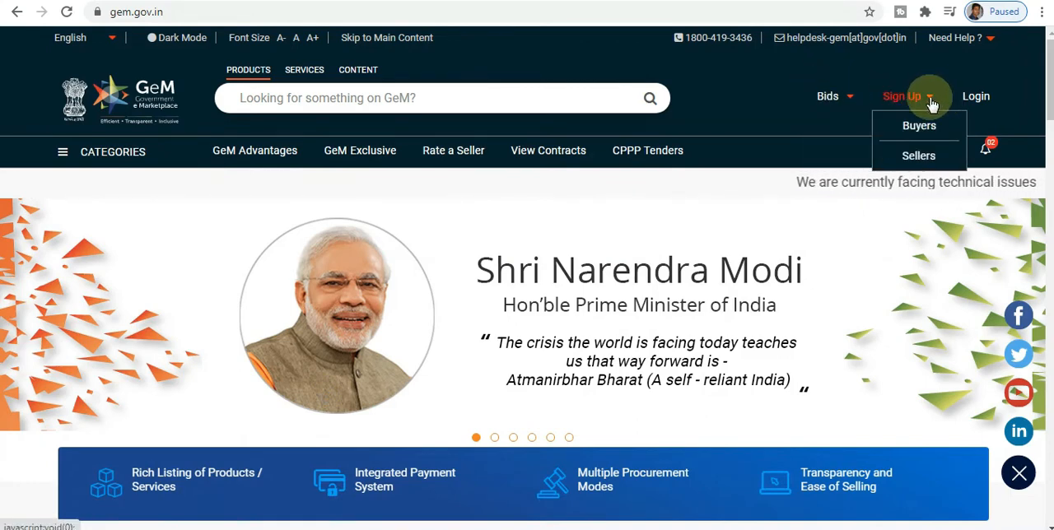
{"action": "left_click", "coordinate": [919, 127]}
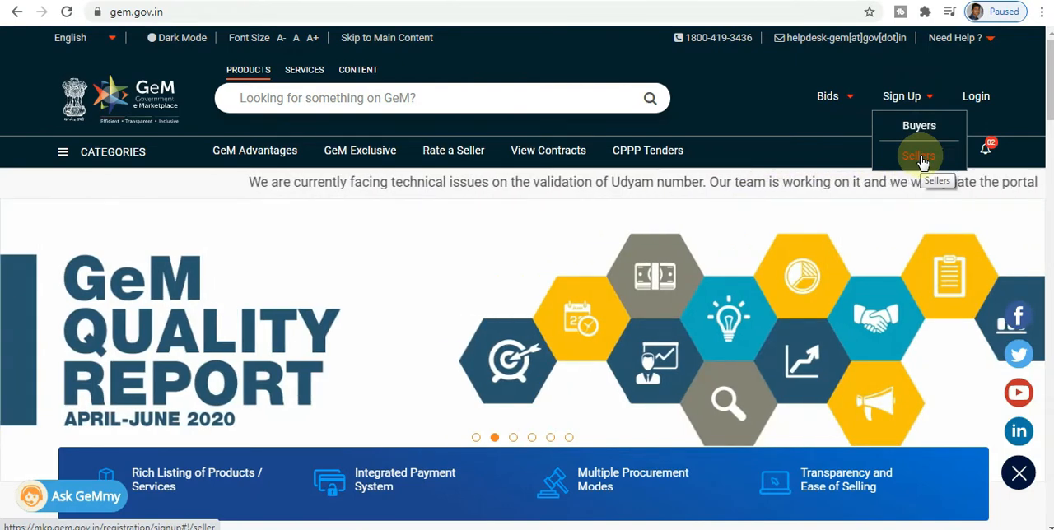
{"action": "left_click", "coordinate": [922, 158]}
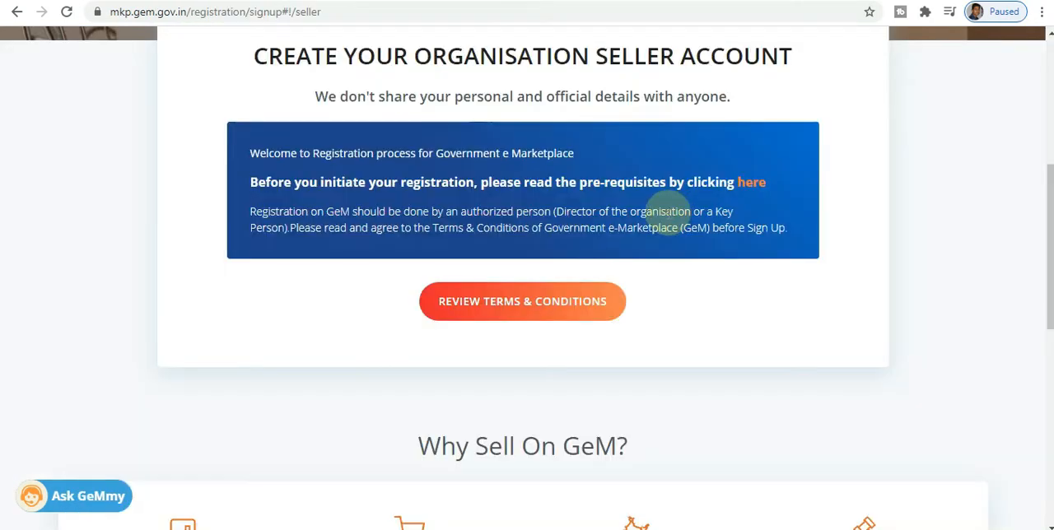
{"action": "left_click", "coordinate": [528, 310]}
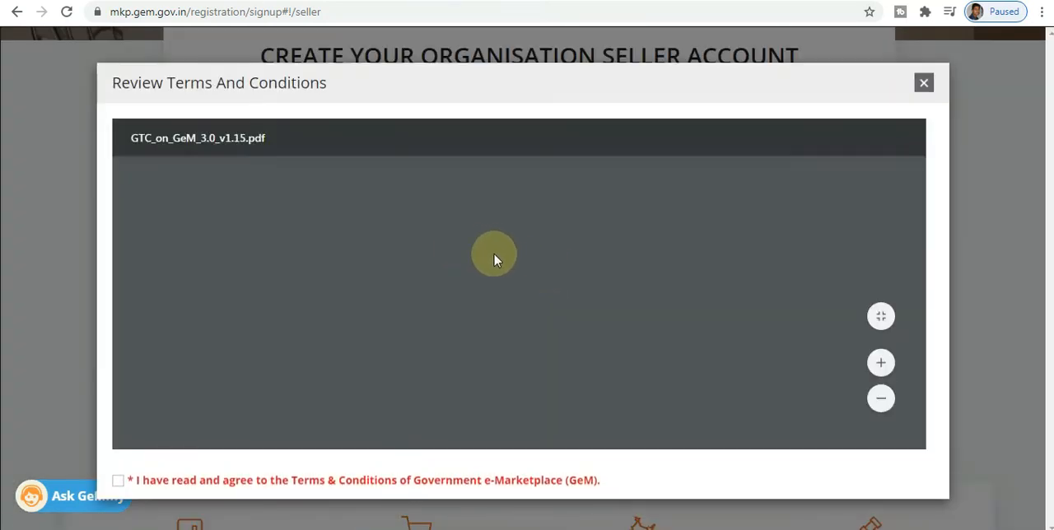
{"action": "left_click", "coordinate": [116, 472]}
Submit the organisation details with business type Proprietorship and business name VIJAY COMPUTERS.
{"action": "scroll", "coordinate": [381, 409], "scroll_direction": "down", "scroll_amount": 4}
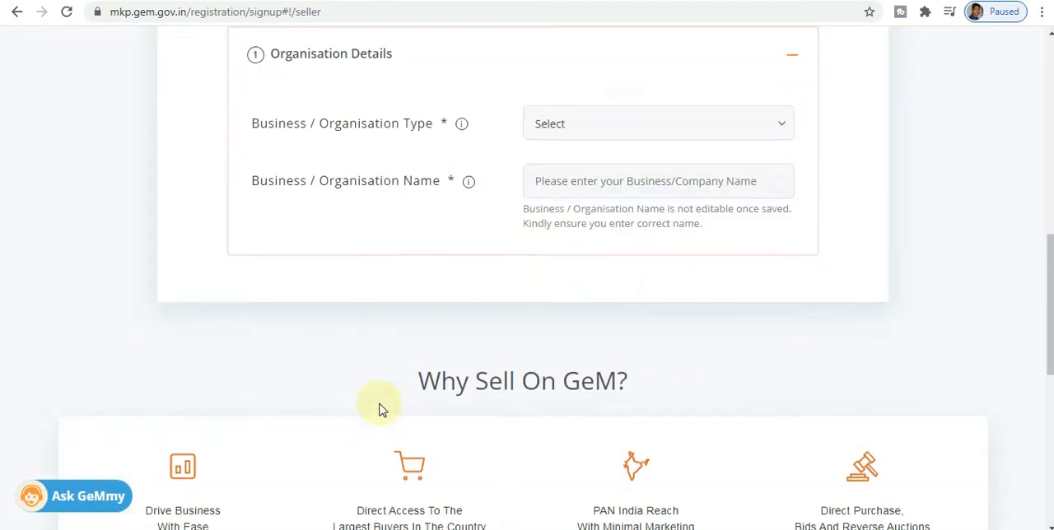
{"action": "scroll", "coordinate": [403, 329], "scroll_direction": "up", "scroll_amount": 4}
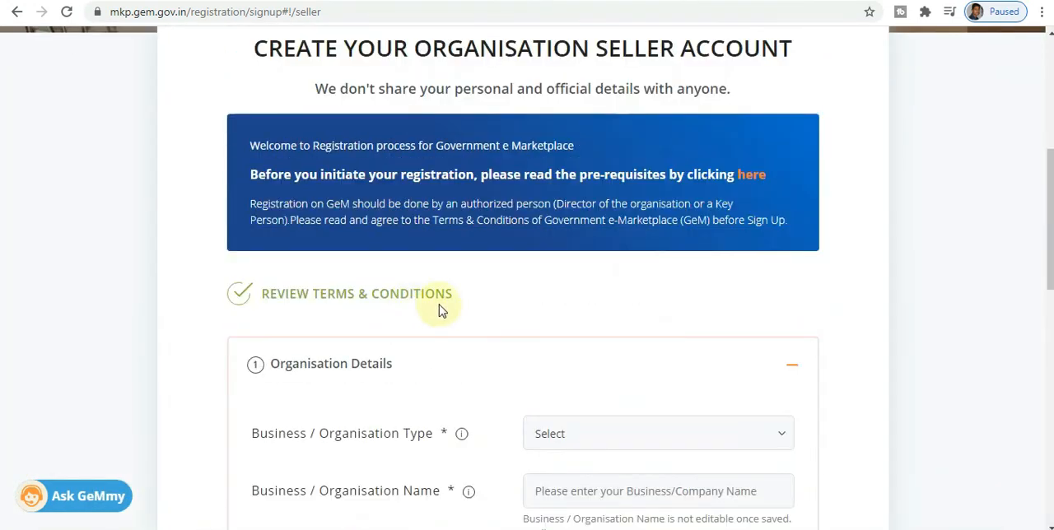
{"action": "scroll", "coordinate": [395, 325], "scroll_direction": "down", "scroll_amount": 1}
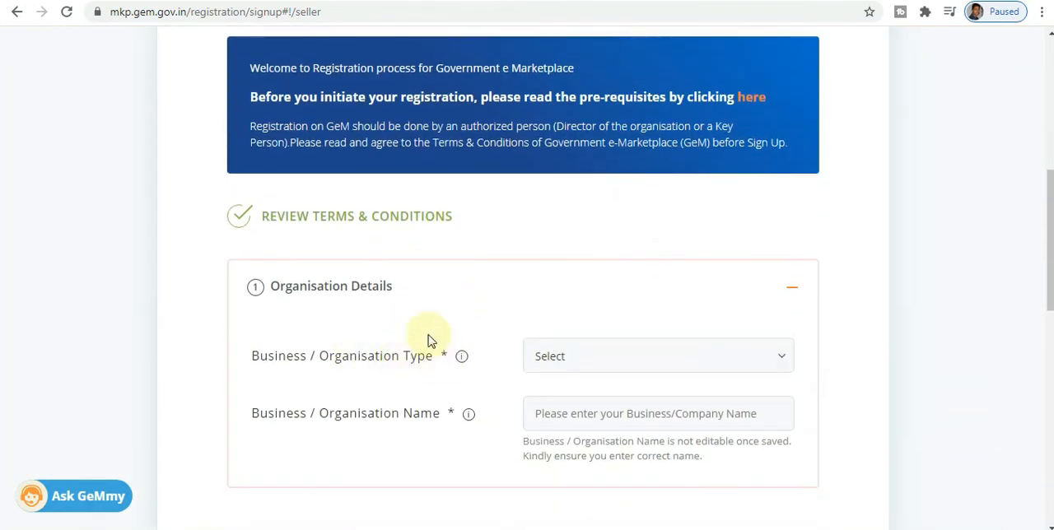
{"action": "left_click", "coordinate": [580, 365]}
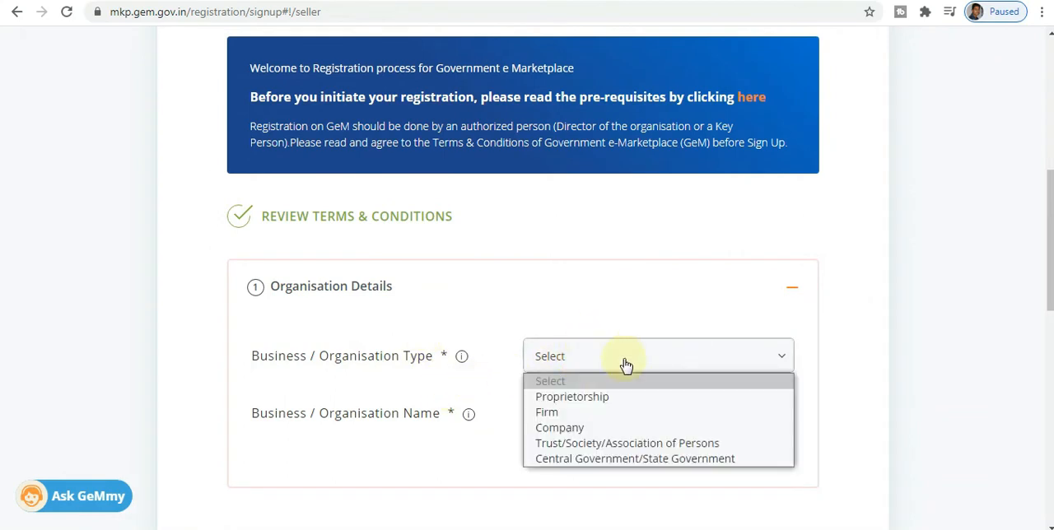
{"action": "left_click", "coordinate": [600, 398]}
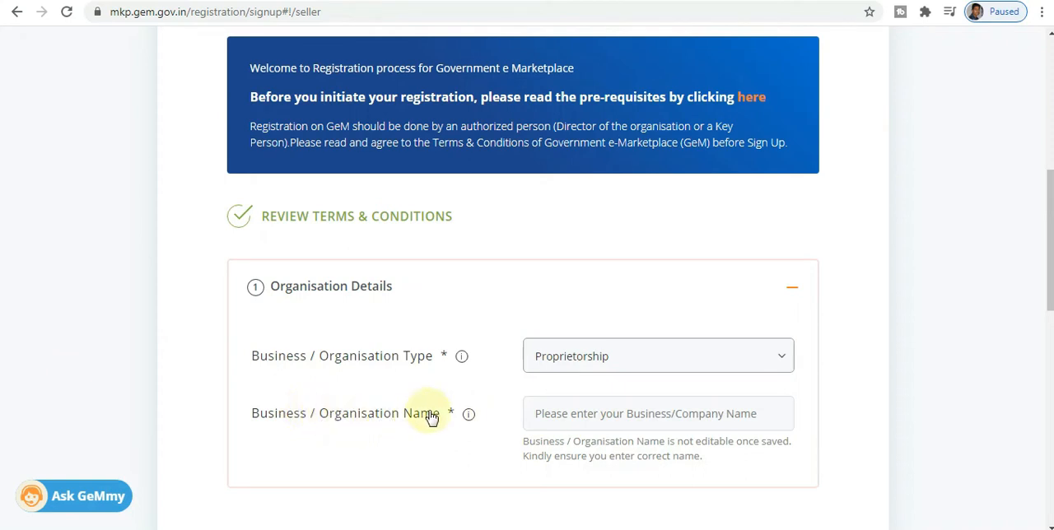
{"action": "left_click", "coordinate": [581, 416]}
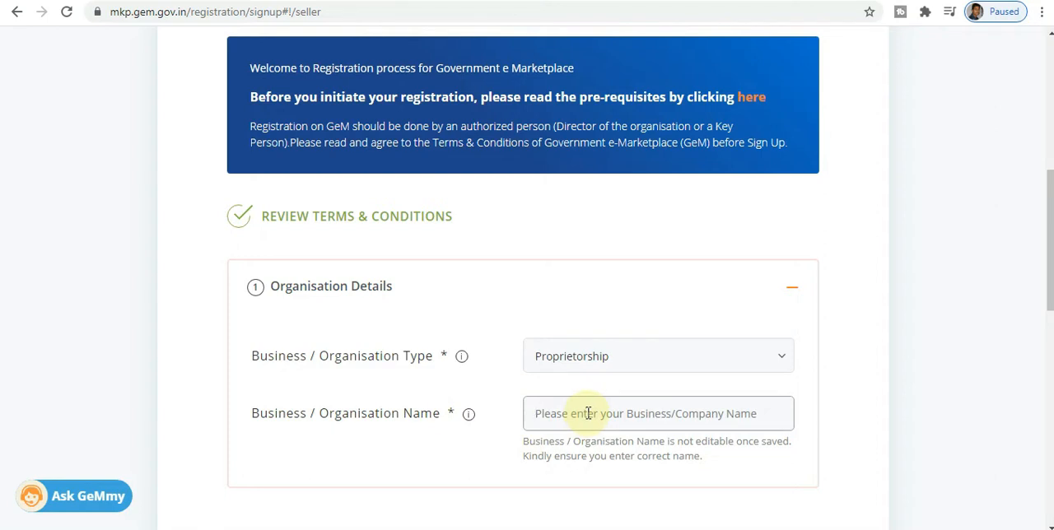
{"action": "type", "text": "VIJAY COMPUTERS"}
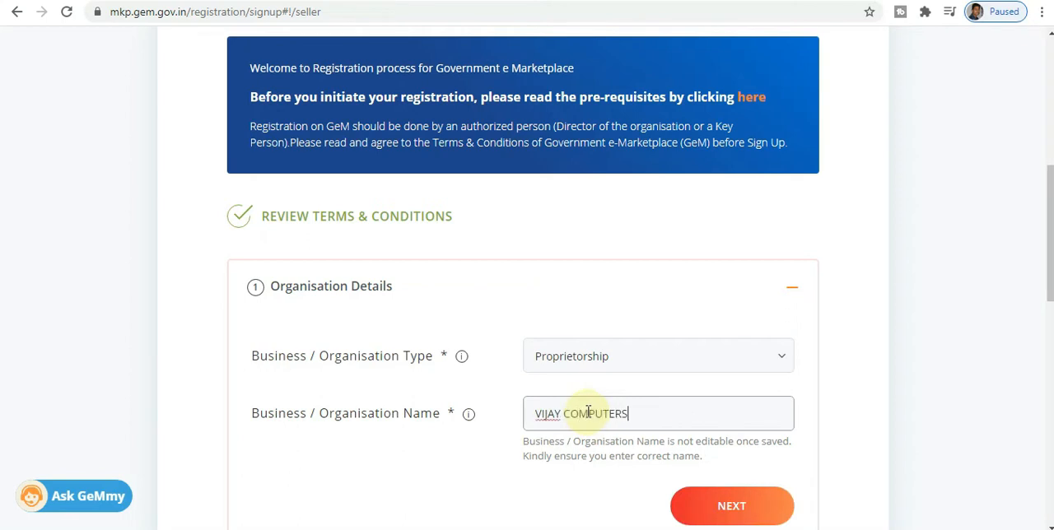
{"action": "scroll", "coordinate": [659, 396], "scroll_direction": "down", "scroll_amount": 1}
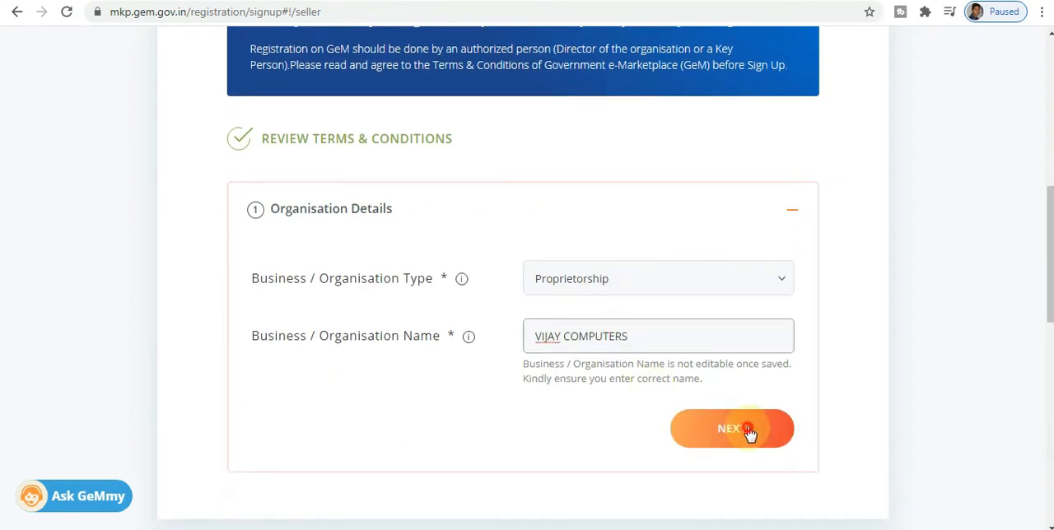
{"action": "left_click", "coordinate": [746, 431]}
Choose Aadhaar for personal verification, enter the Aadhaar number and its linked mobile number, and submit them for verification.
{"action": "scroll", "coordinate": [558, 259], "scroll_direction": "up", "scroll_amount": 4}
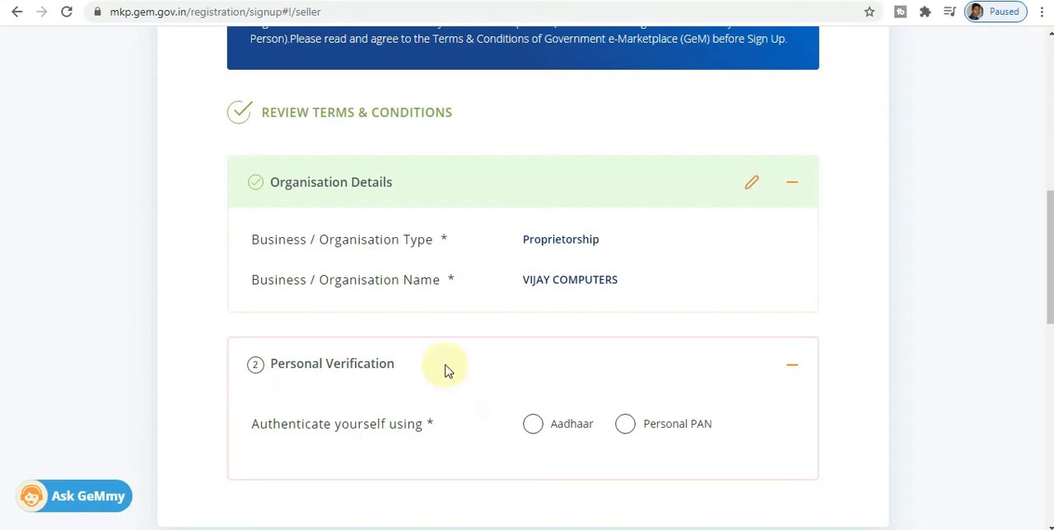
{"action": "left_click", "coordinate": [535, 428]}
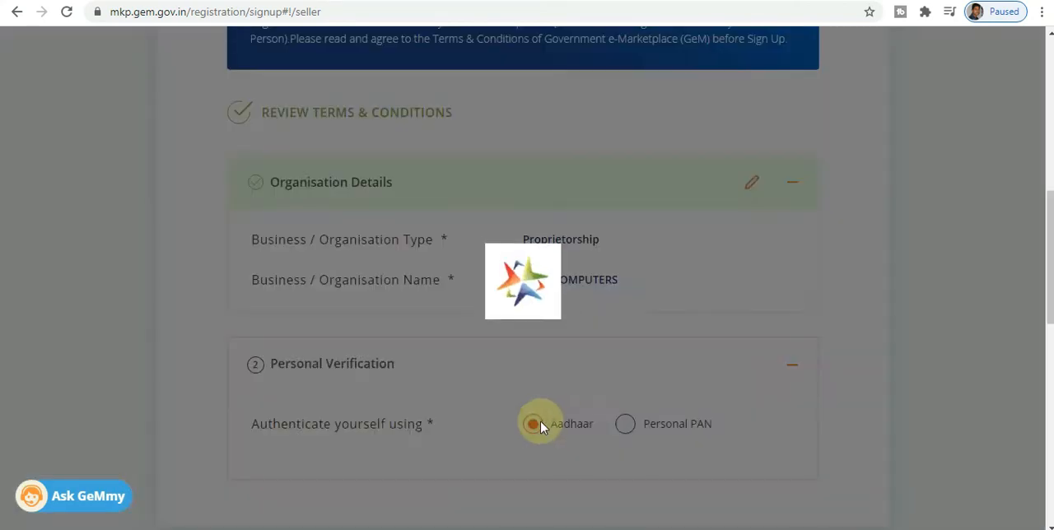
{"action": "scroll", "coordinate": [596, 332], "scroll_direction": "down", "scroll_amount": 2}
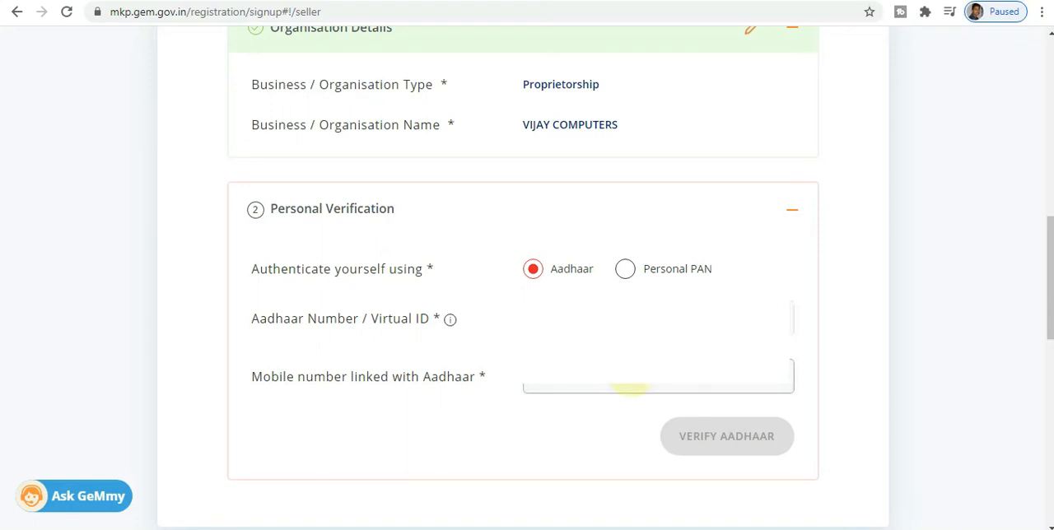
{"action": "type", "text": "0"}
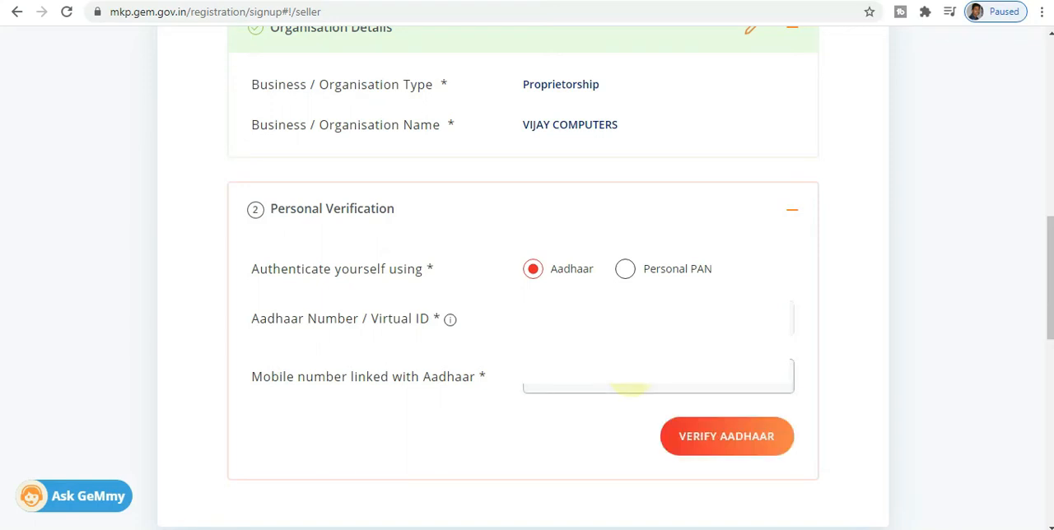
{"action": "left_click", "coordinate": [700, 436]}
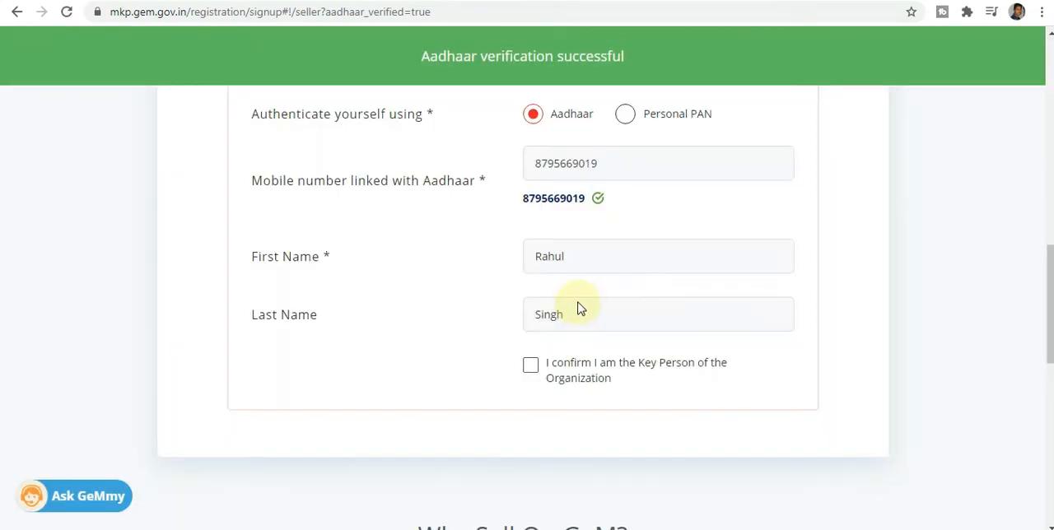
Confirm being the Key Person of the organization and continue to the Email Verification section.
{"action": "left_click", "coordinate": [531, 332]}
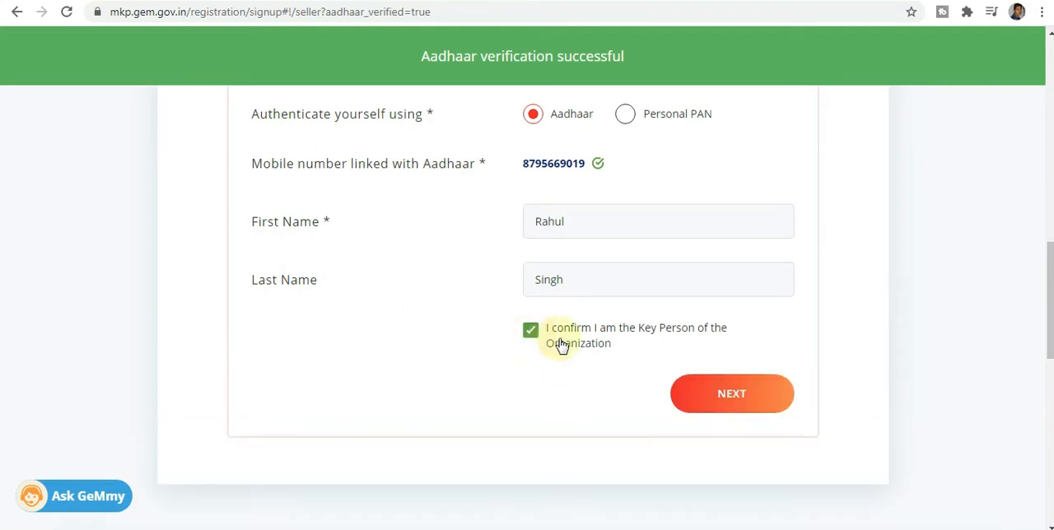
{"action": "left_click", "coordinate": [732, 395]}
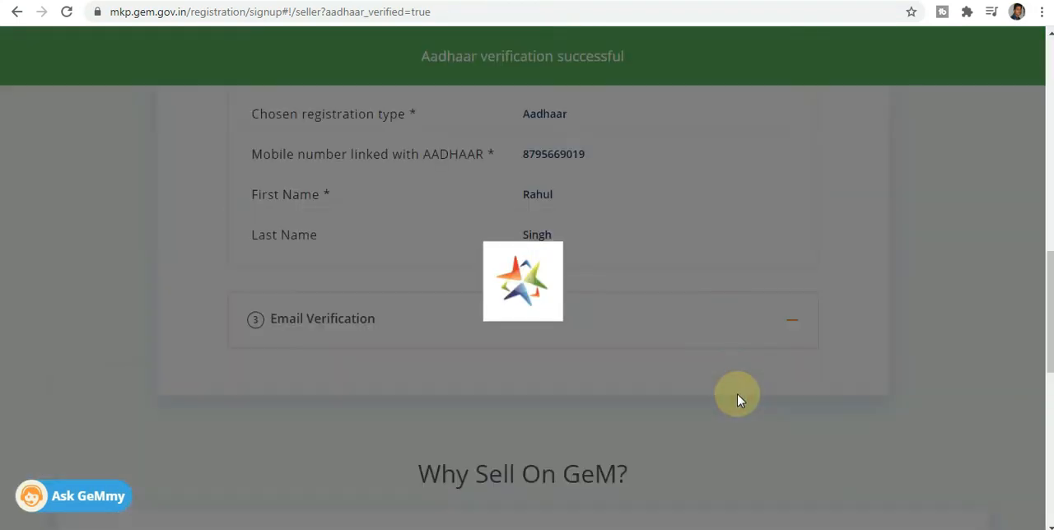
{"action": "scroll", "coordinate": [684, 257], "scroll_direction": "up", "scroll_amount": 2}
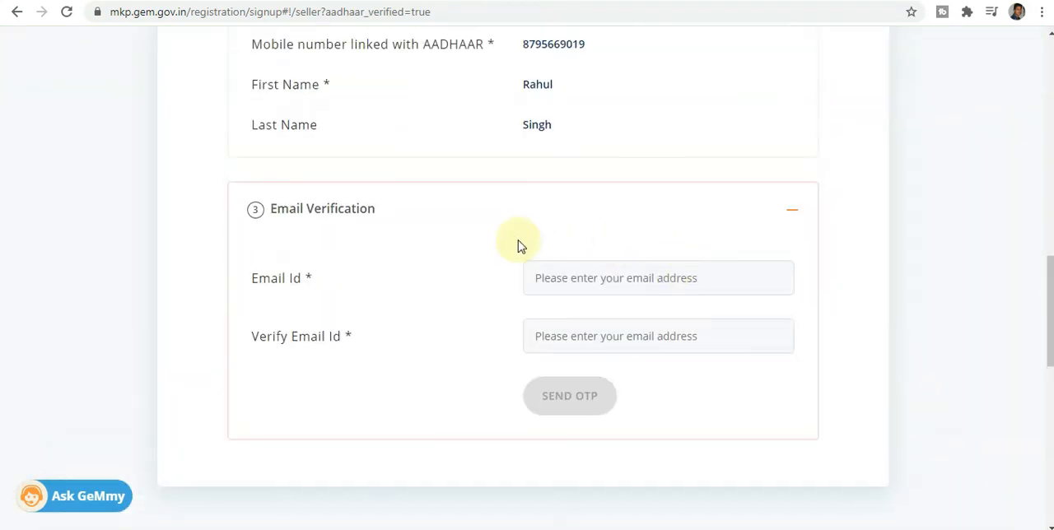
Enter the seller's email address in both the Email Id and Verify Email Id fields and request the OTP.
{"action": "left_click", "coordinate": [623, 279]}
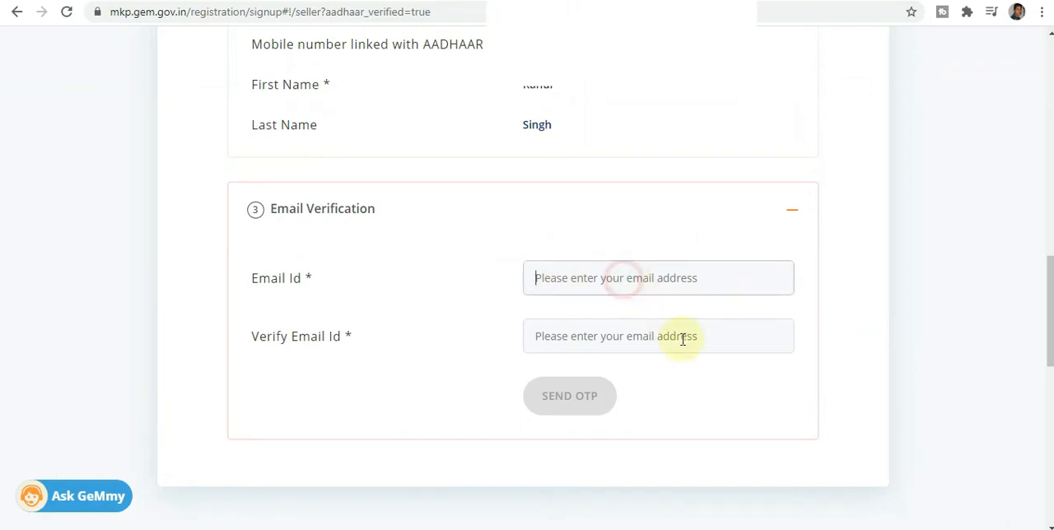
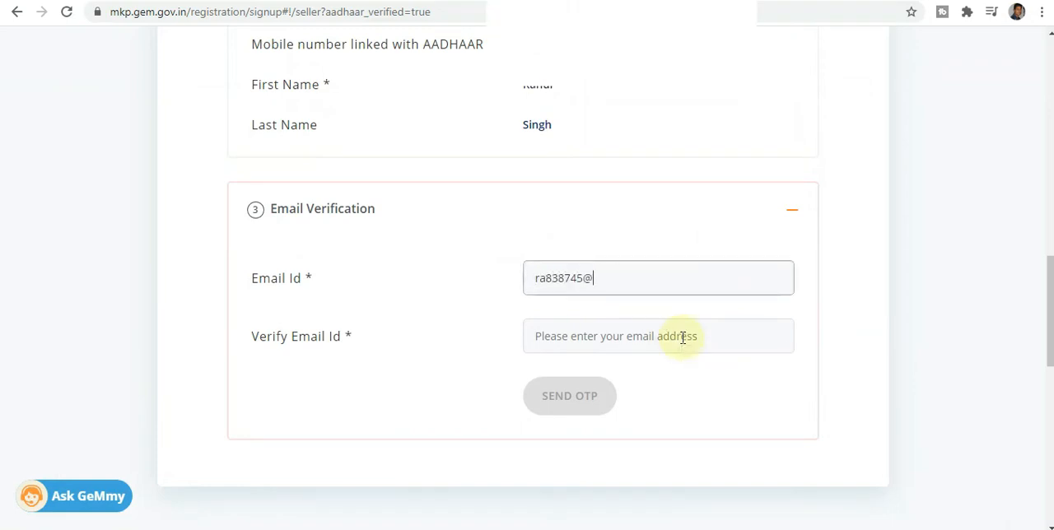
{"action": "left_click", "coordinate": [683, 337]}
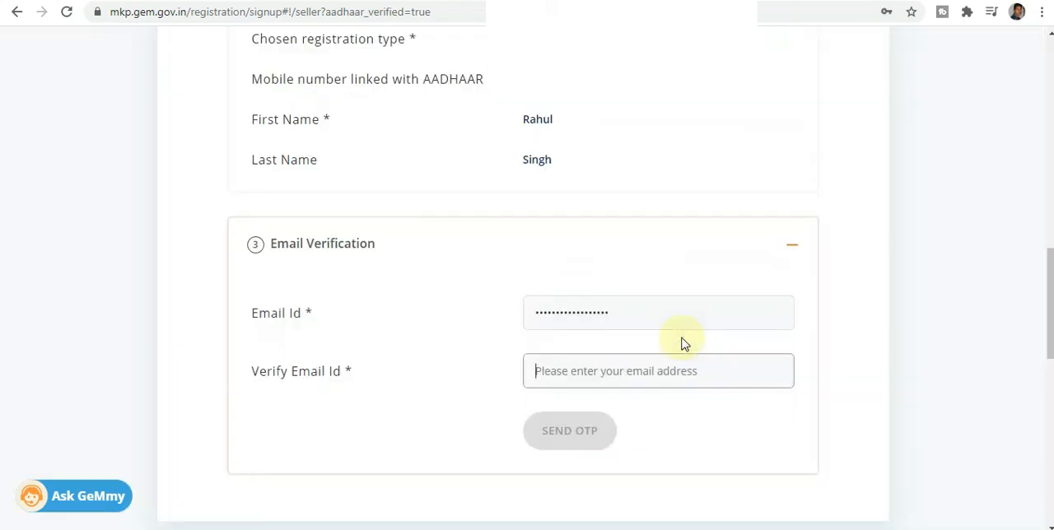
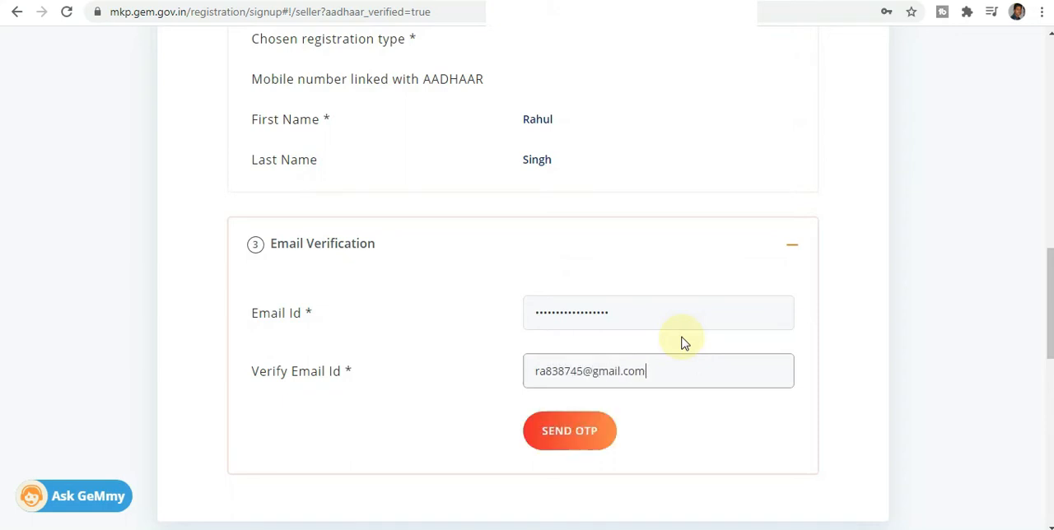
{"action": "left_click", "coordinate": [595, 436]}
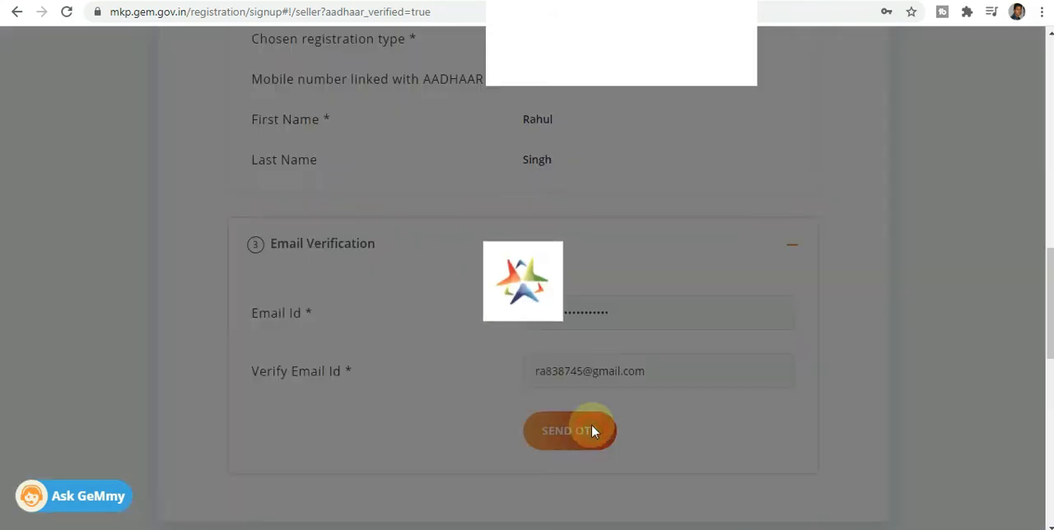
{"action": "scroll", "coordinate": [531, 360], "scroll_direction": "down", "scroll_amount": 2}
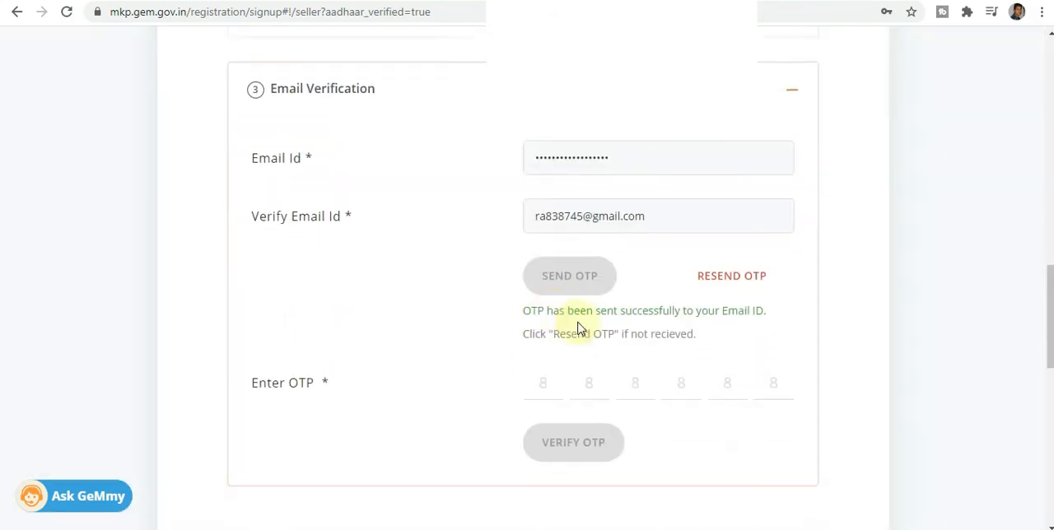
Enter the email OTP, verify it, and continue to the User Credentials section.
{"action": "left_click", "coordinate": [461, 2]}
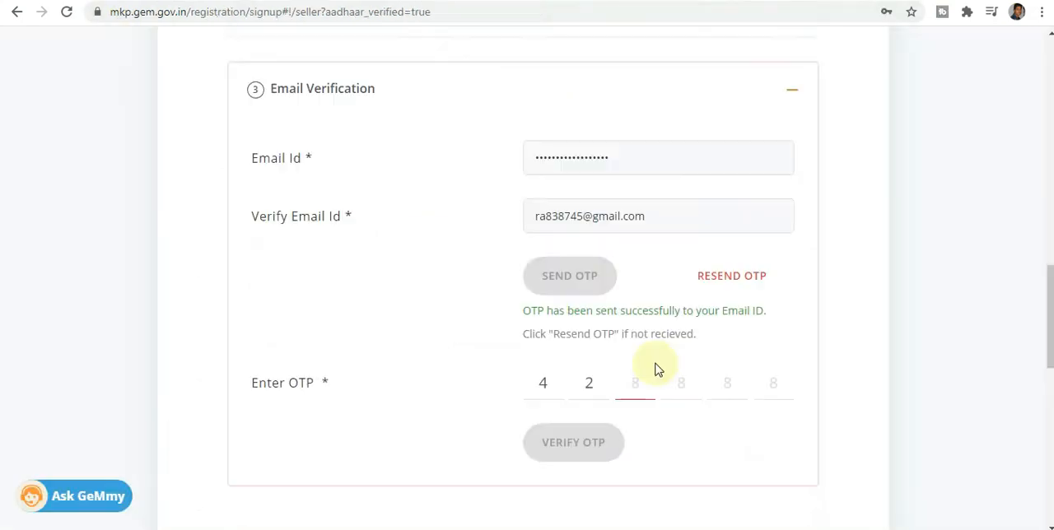
{"action": "left_click", "coordinate": [593, 443]}
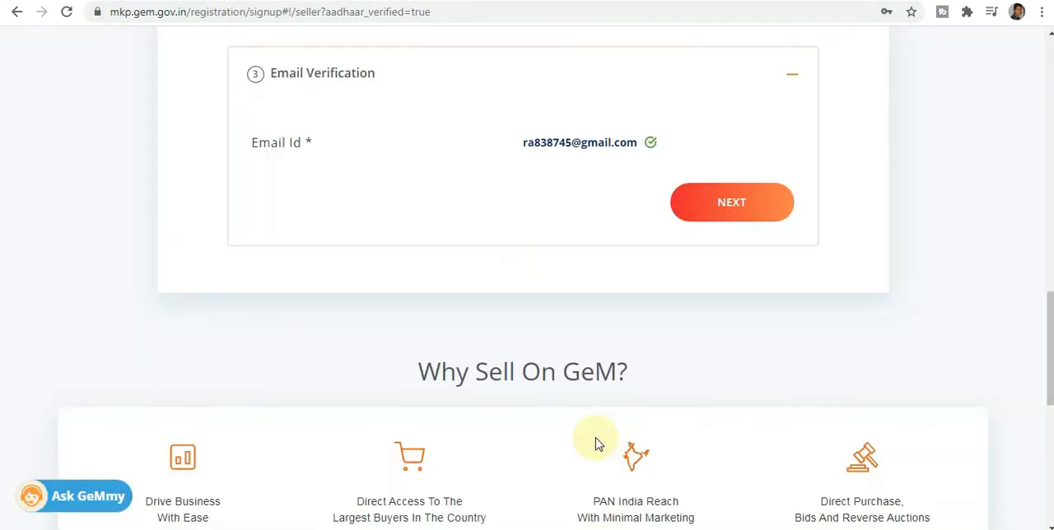
{"action": "left_click", "coordinate": [732, 204]}
{"action": "scroll", "coordinate": [765, 226], "scroll_direction": "up", "scroll_amount": 2}
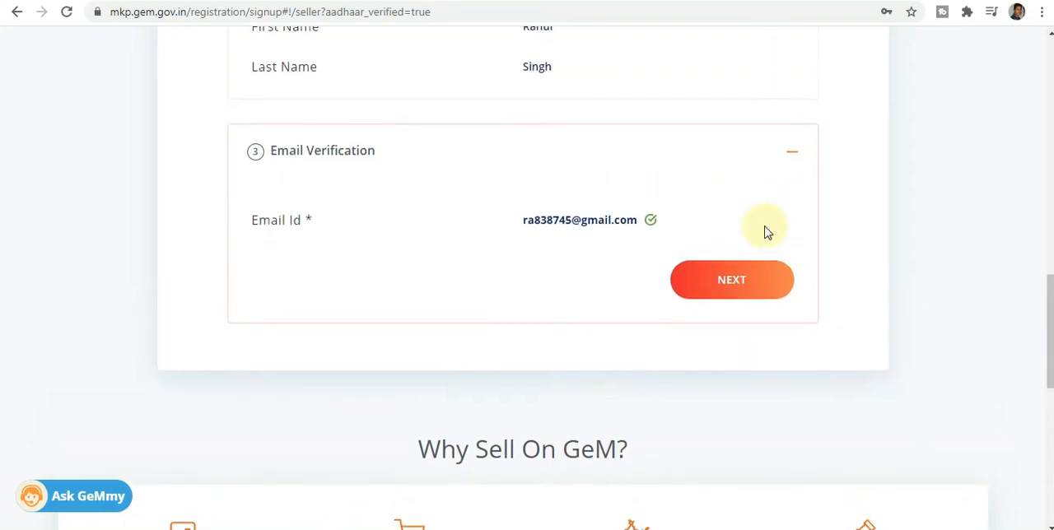
{"action": "scroll", "coordinate": [543, 218], "scroll_direction": "down", "scroll_amount": 1}
{"action": "scroll", "coordinate": [542, 217], "scroll_direction": "down", "scroll_amount": 1}
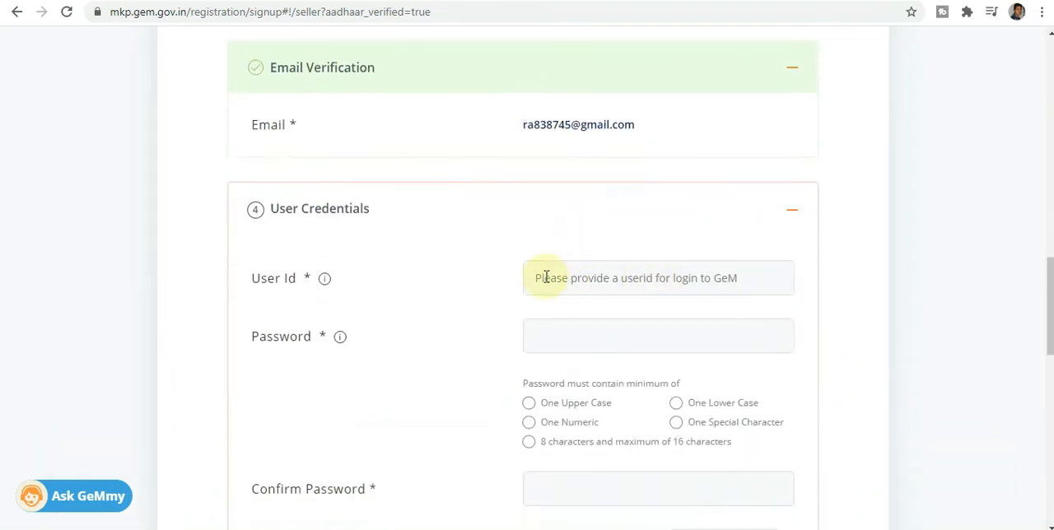
Write the chosen login user ID in Notepad and copy it into the User Id field of the registration form.
{"action": "left_click", "coordinate": [643, 290]}
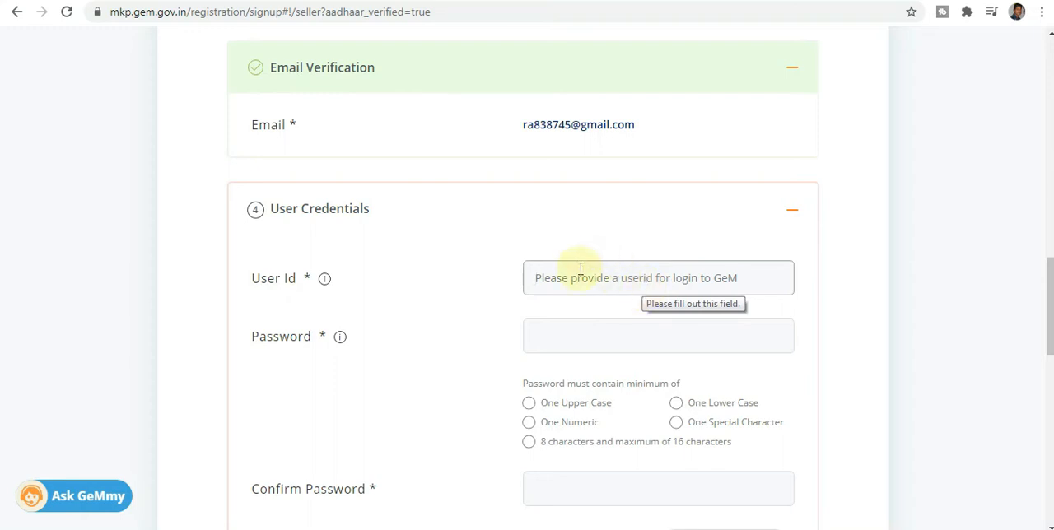
{"action": "left_click", "coordinate": [556, 337]}
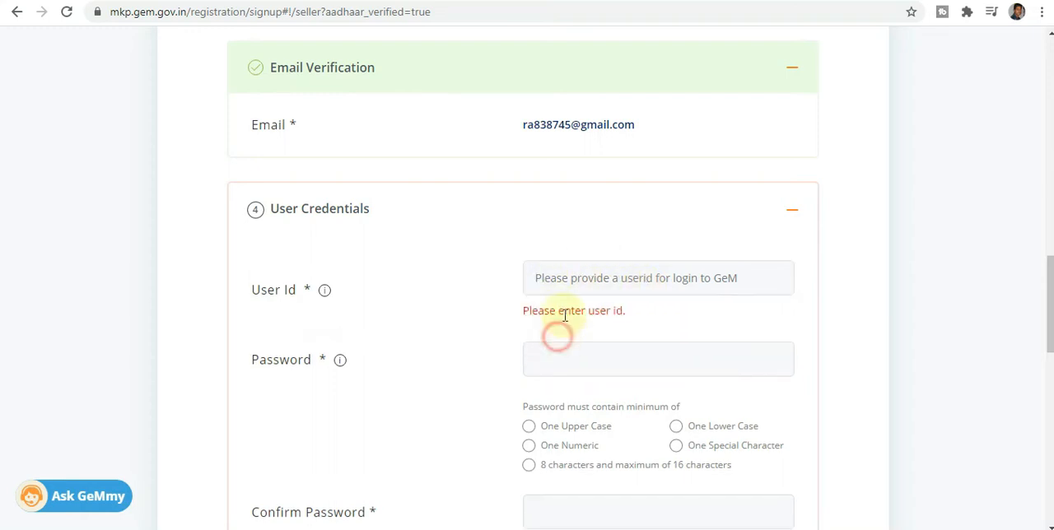
{"action": "left_click", "coordinate": [565, 280]}
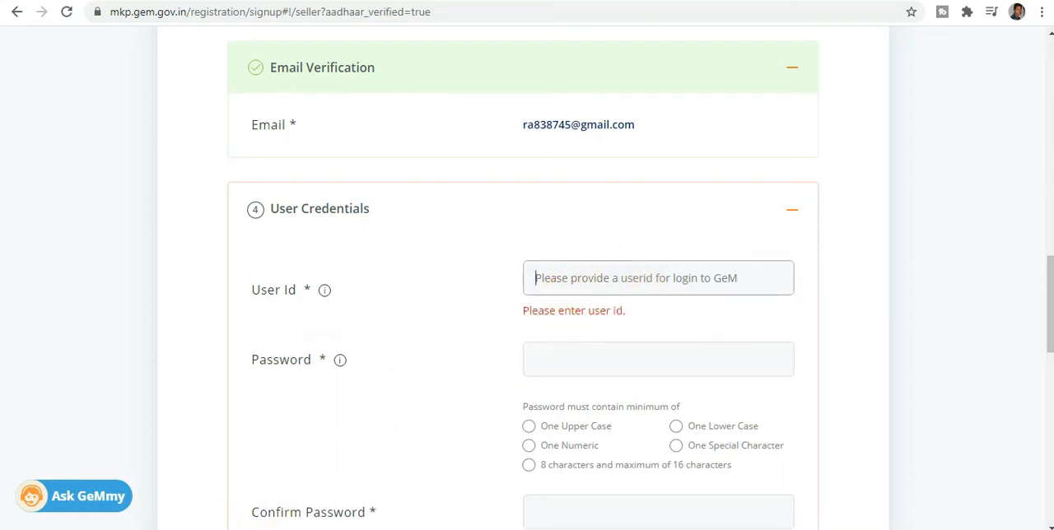
{"action": "left_click", "coordinate": [624, 529]}
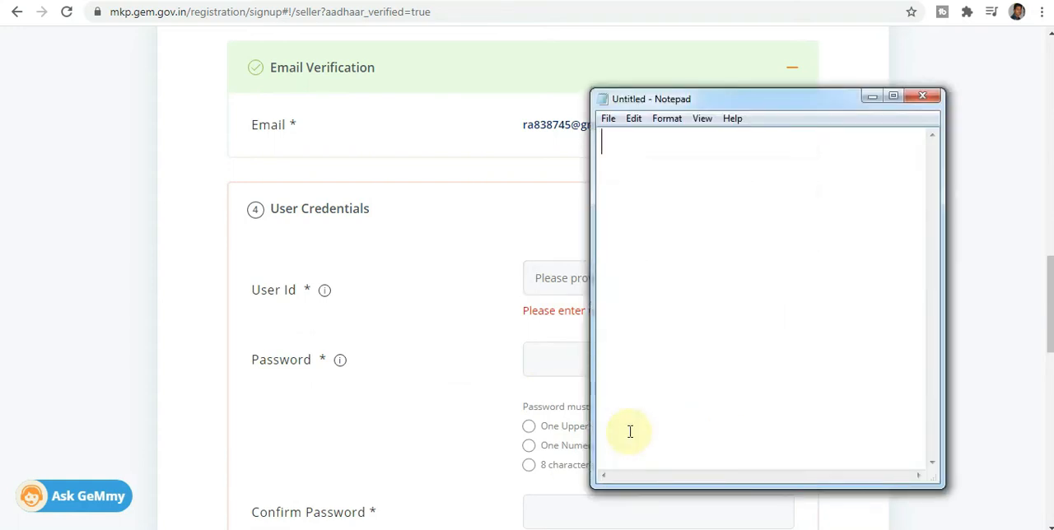
{"action": "type", "text": "mogli322"}
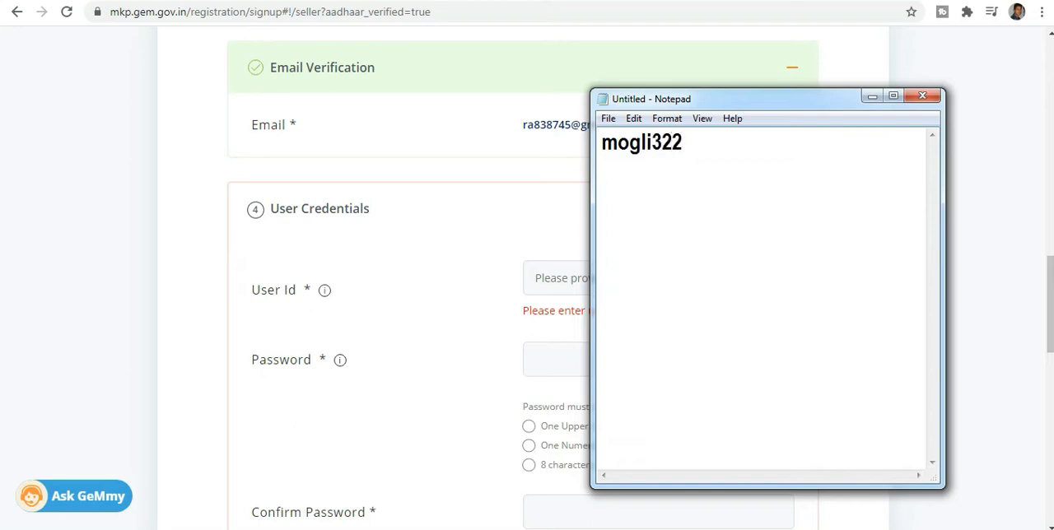
{"action": "key", "text": "ctrl+a"}
{"action": "key", "text": "ctrl+c"}
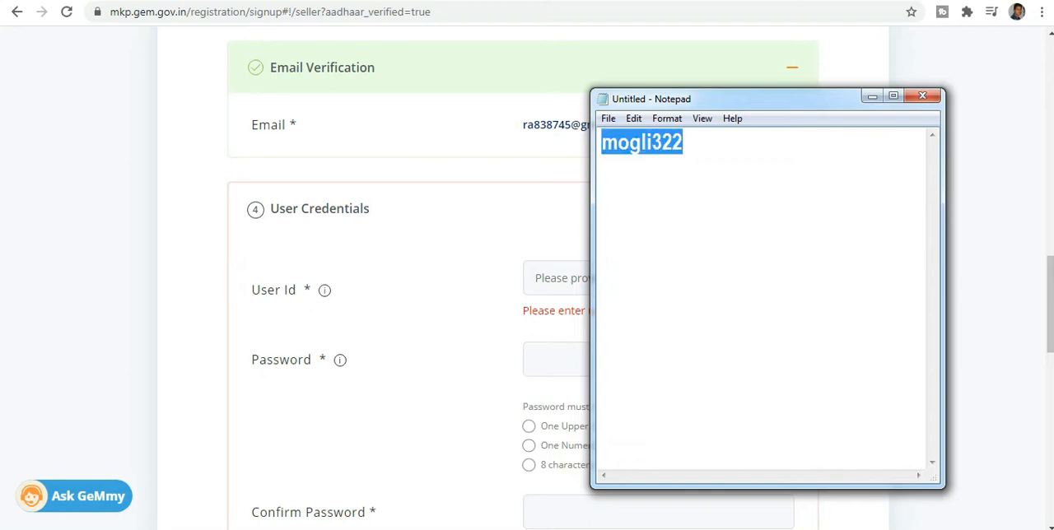
{"action": "left_click", "coordinate": [542, 283]}
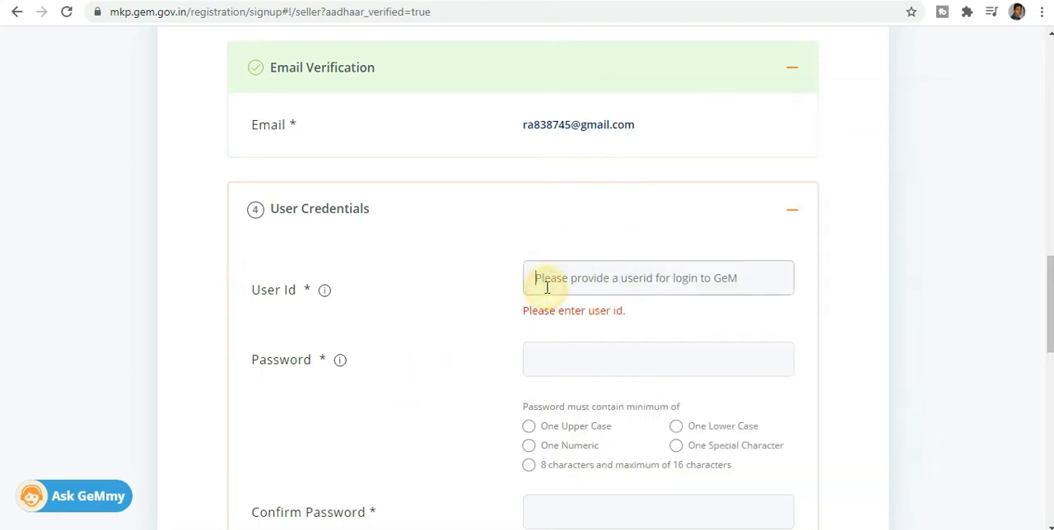
{"action": "key", "text": "ctrl+v"}
{"action": "key", "text": "Tab"}
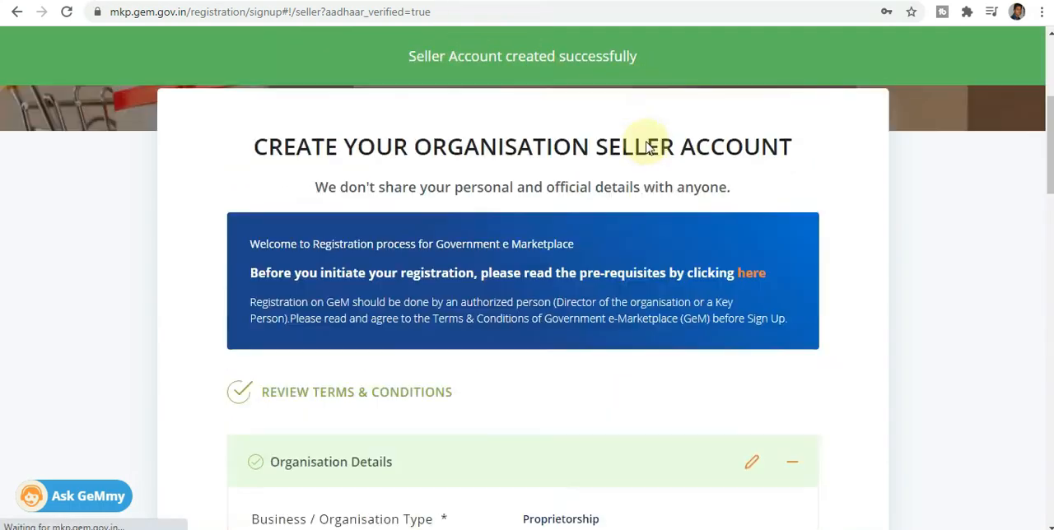
Go from the registration page to the login for the new seller account.
{"action": "scroll", "coordinate": [647, 144], "scroll_direction": "down", "scroll_amount": 4}
{"action": "scroll", "coordinate": [639, 139], "scroll_direction": "up", "scroll_amount": 6}
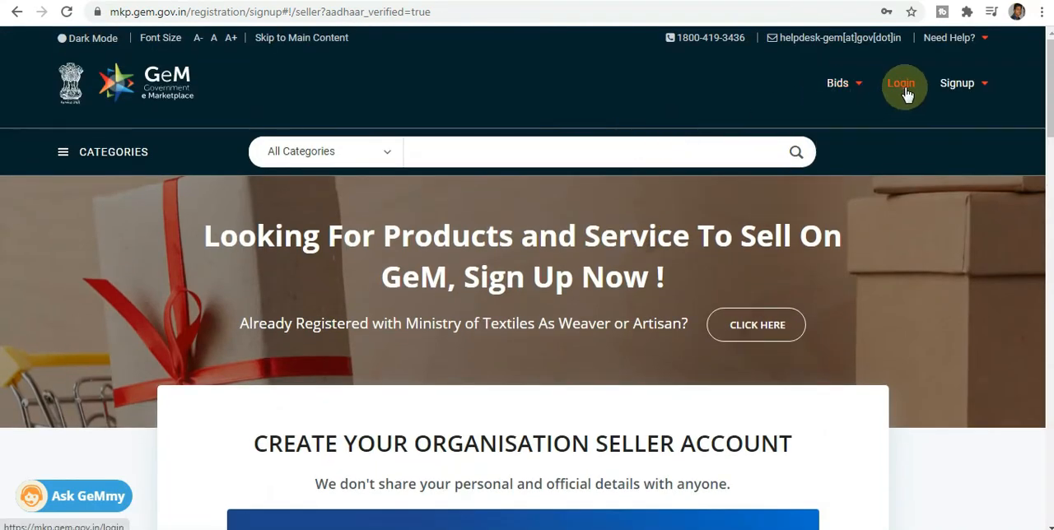
{"action": "left_click", "coordinate": [905, 95]}
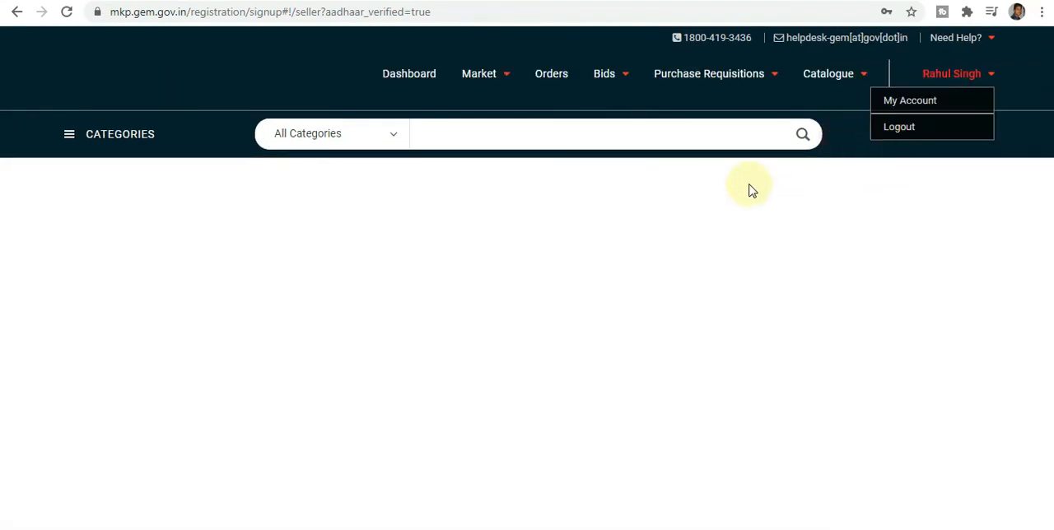
Look over the seller account's bid, purchase requisition and catalogue options, and open Add New Offering for products.
{"action": "mouse_move", "coordinate": [463, 80]}
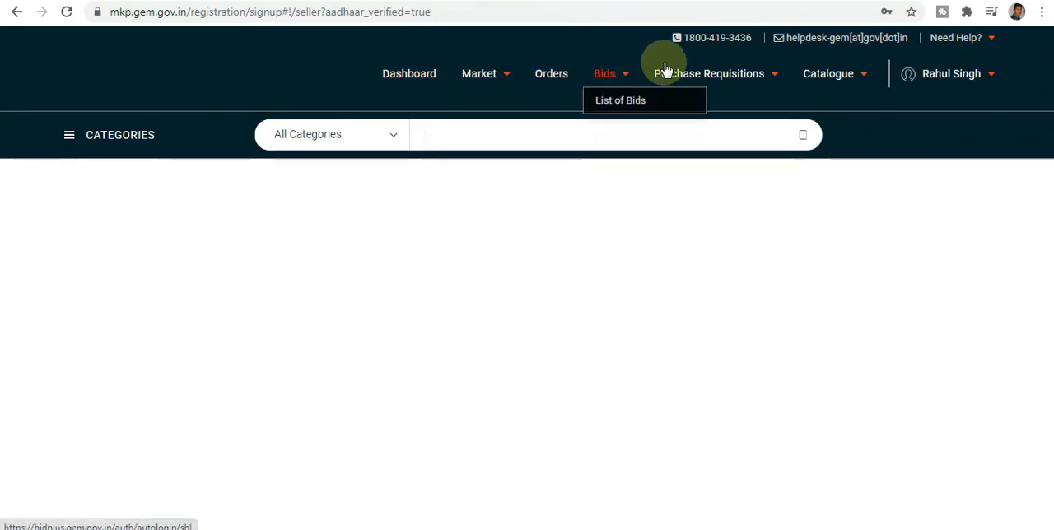
{"action": "mouse_move", "coordinate": [680, 70]}
{"action": "mouse_move", "coordinate": [804, 73]}
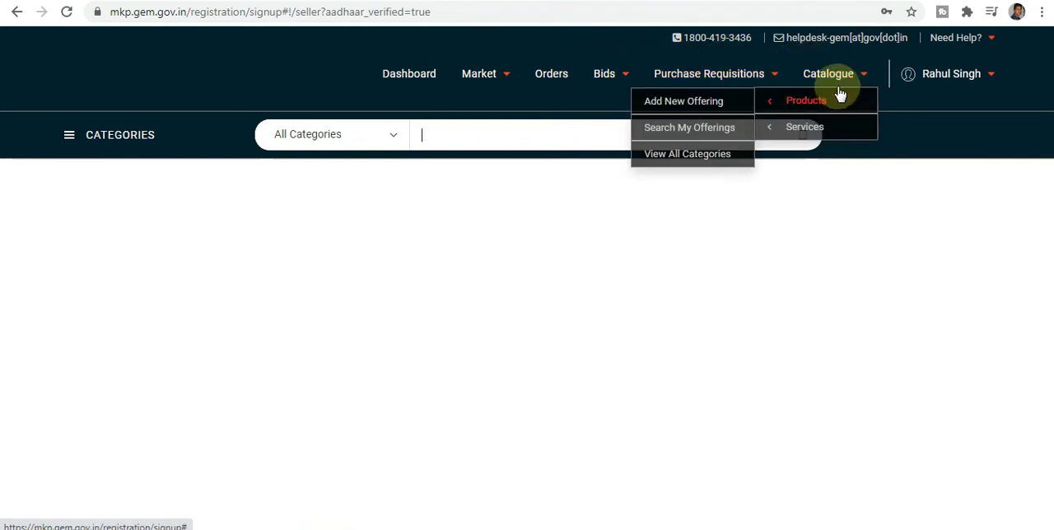
{"action": "mouse_move", "coordinate": [815, 105]}
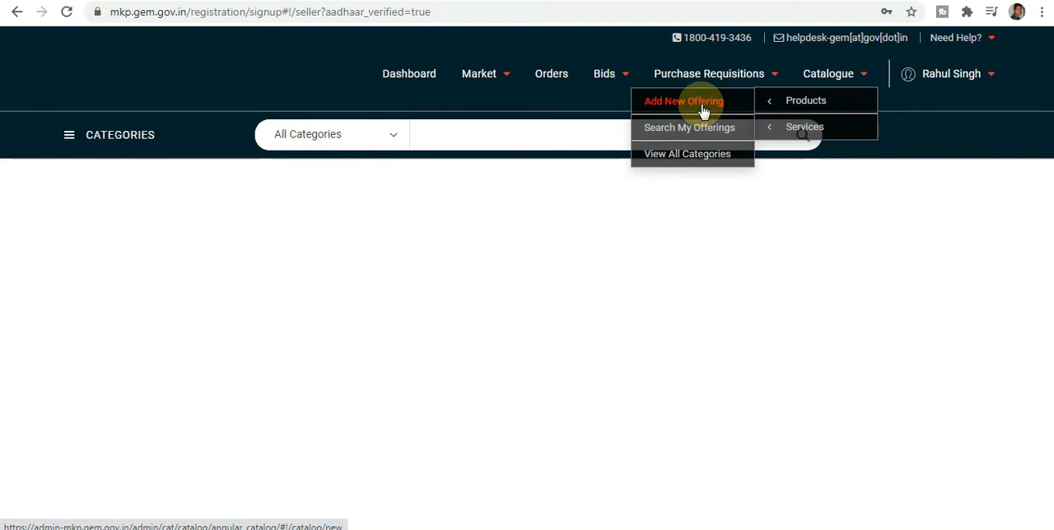
{"action": "left_click", "coordinate": [675, 105]}
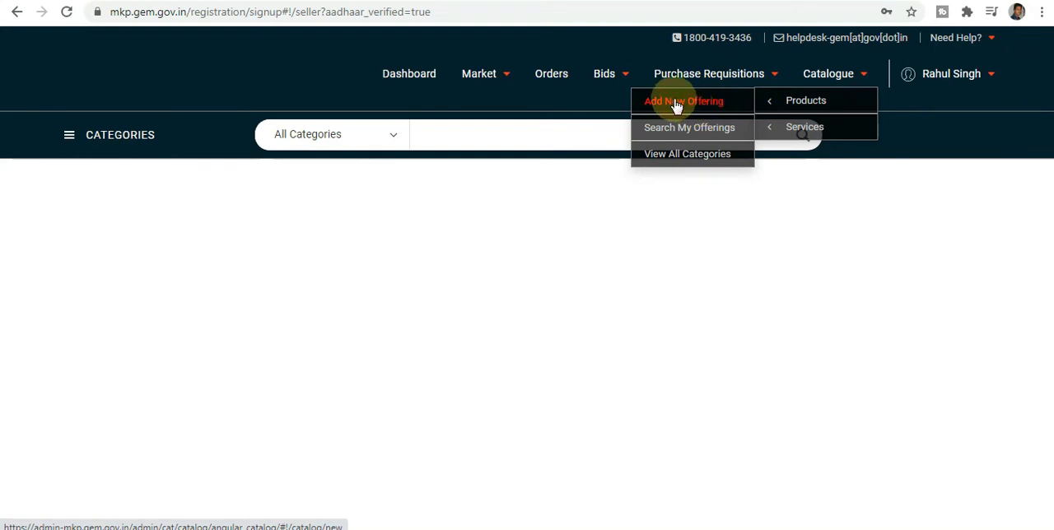
{"action": "mouse_move", "coordinate": [824, 88]}
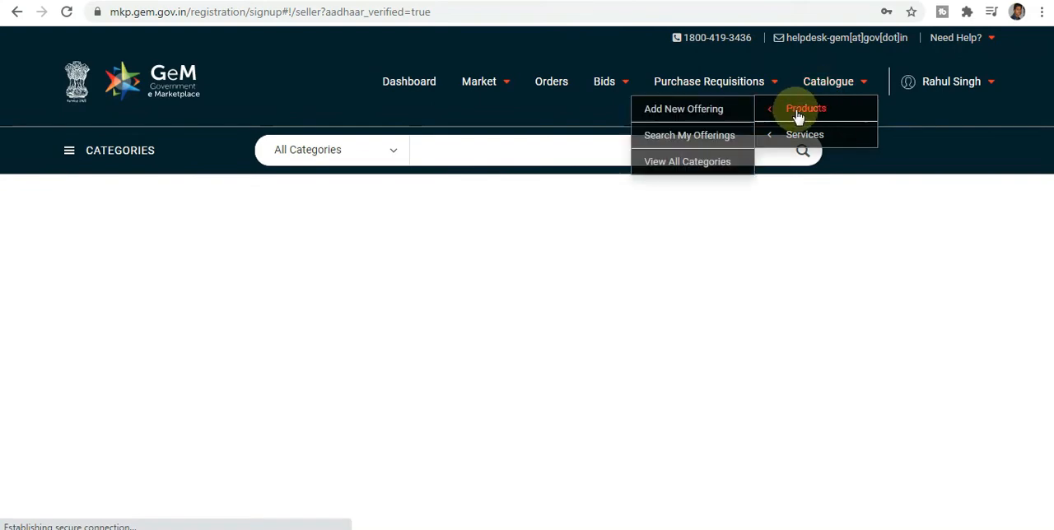
{"action": "mouse_move", "coordinate": [624, 110]}
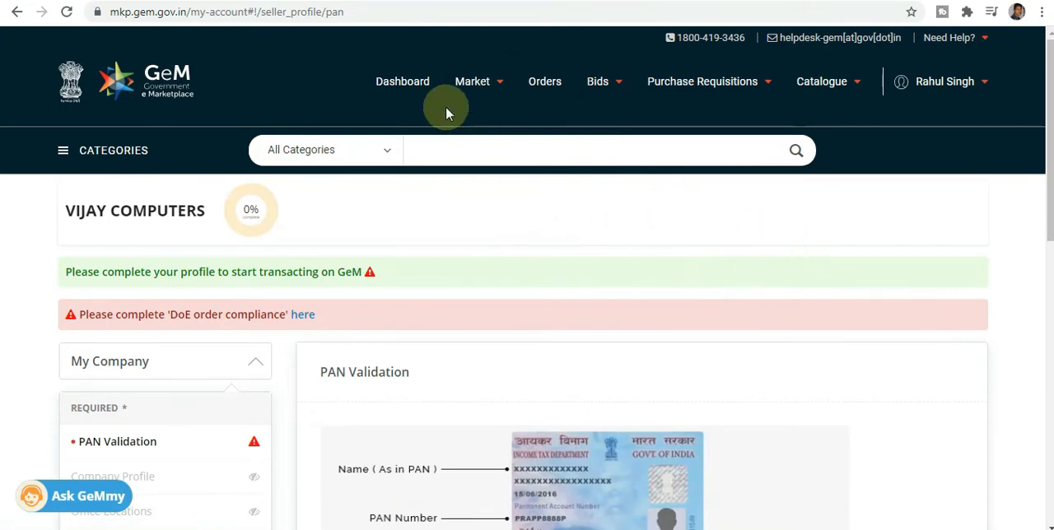
Open the seller's My Account page.
{"action": "left_click", "coordinate": [939, 82]}
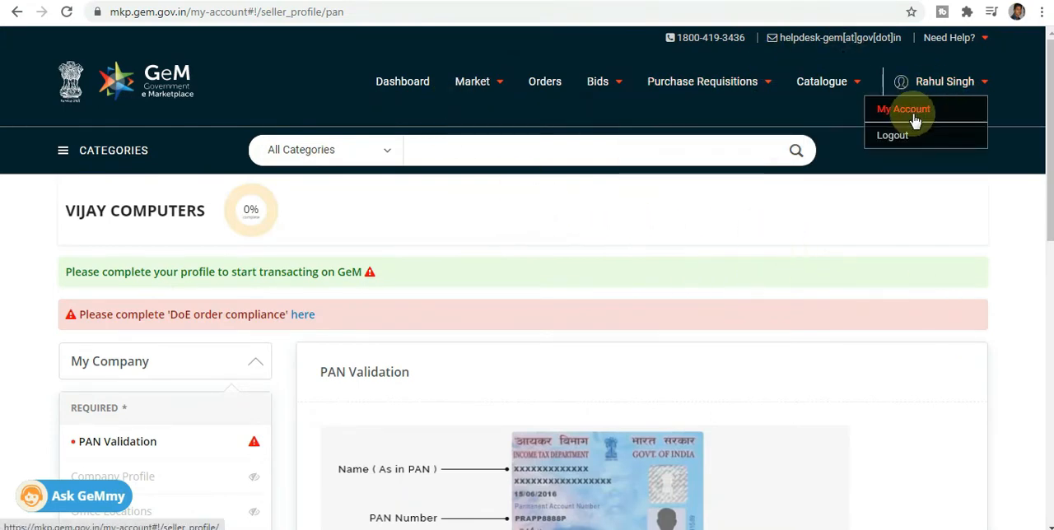
{"action": "left_click", "coordinate": [903, 109]}
{"action": "scroll", "coordinate": [914, 111], "scroll_direction": "up", "scroll_amount": 2}
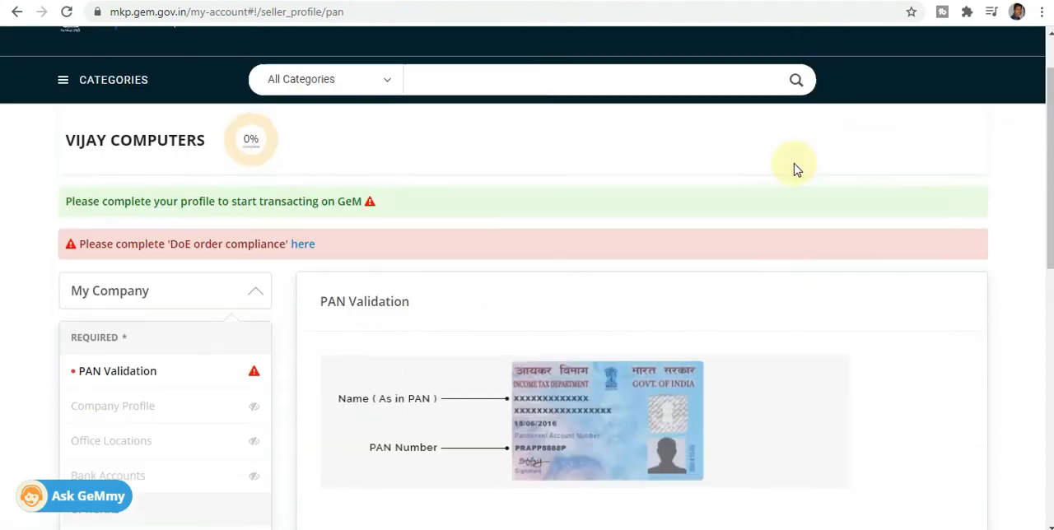
{"action": "left_click", "coordinate": [944, 86]}
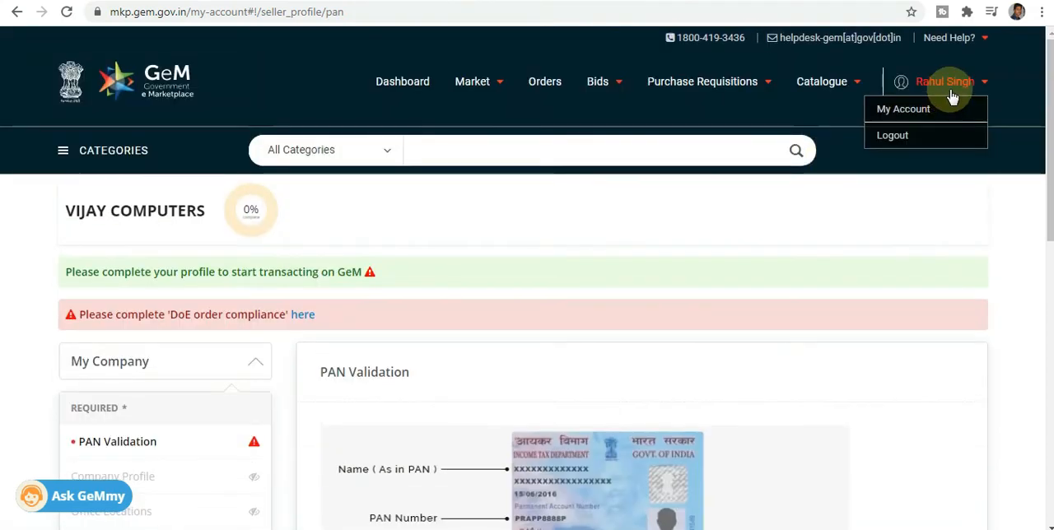
{"action": "left_click", "coordinate": [912, 113]}
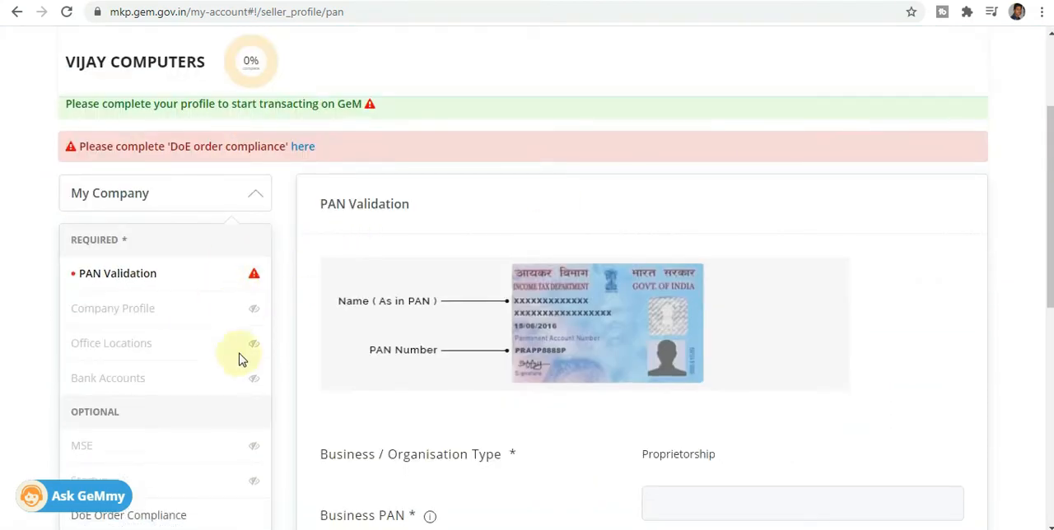
Fill in the Business PAN and the proprietor's name as in PAN, and submit them for verification.
{"action": "scroll", "coordinate": [760, 352], "scroll_direction": "down", "scroll_amount": 3}
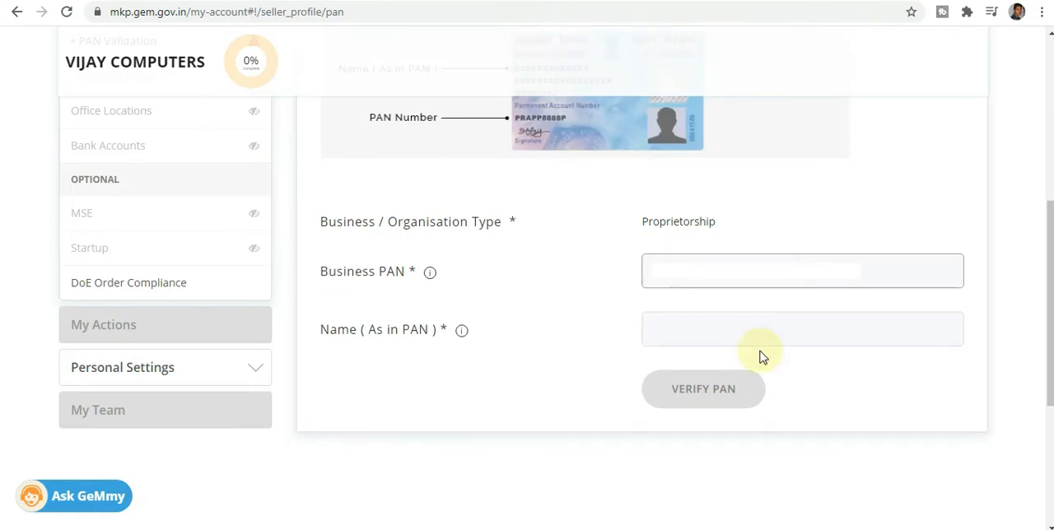
{"action": "left_click", "coordinate": [776, 330]}
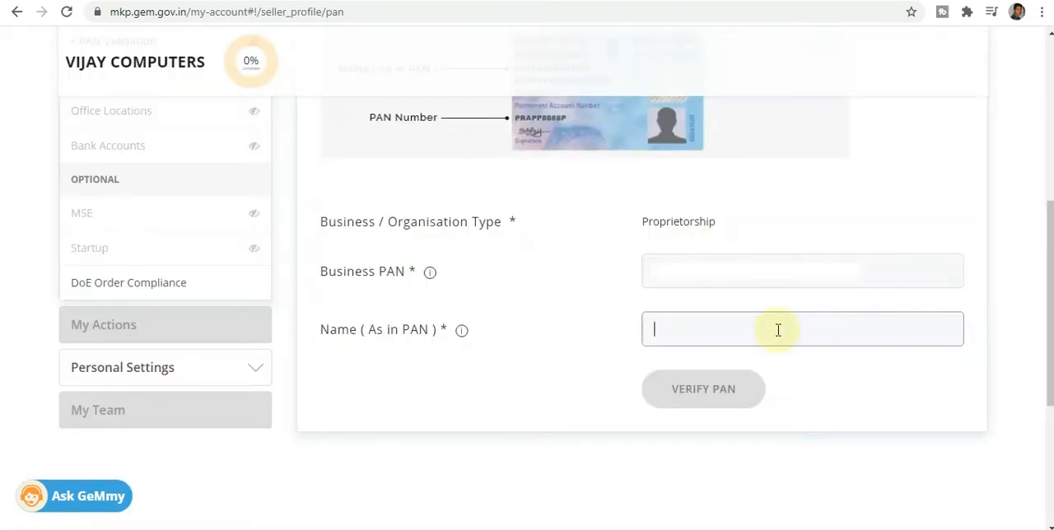
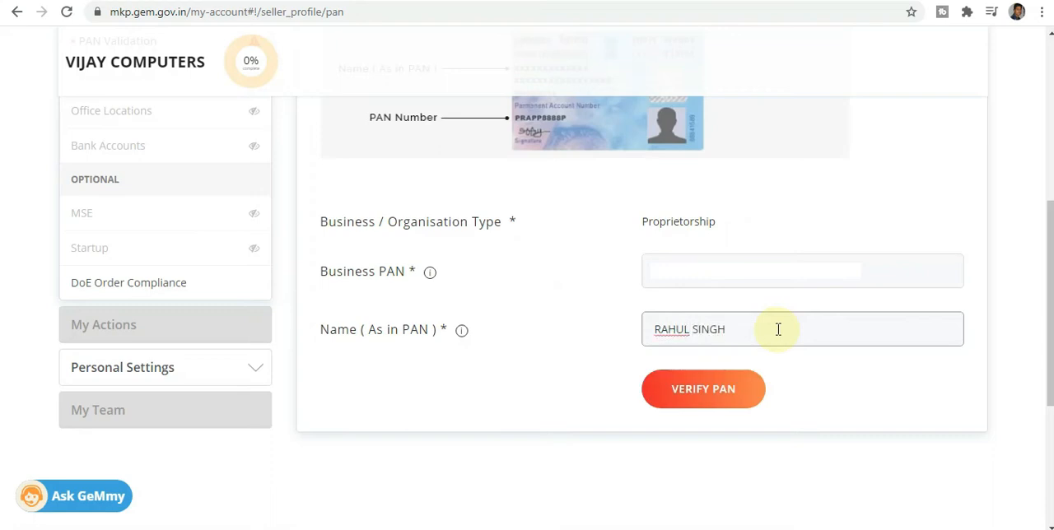
{"action": "left_click", "coordinate": [730, 397]}
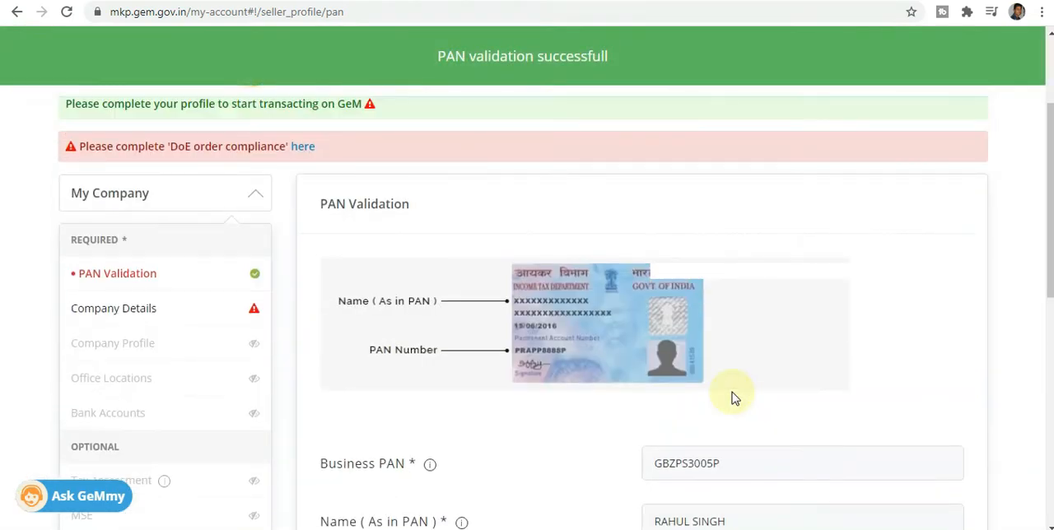
Set the Date Of Incorporation to 24/06/2014 in Company Details and save it.
{"action": "left_click", "coordinate": [138, 319]}
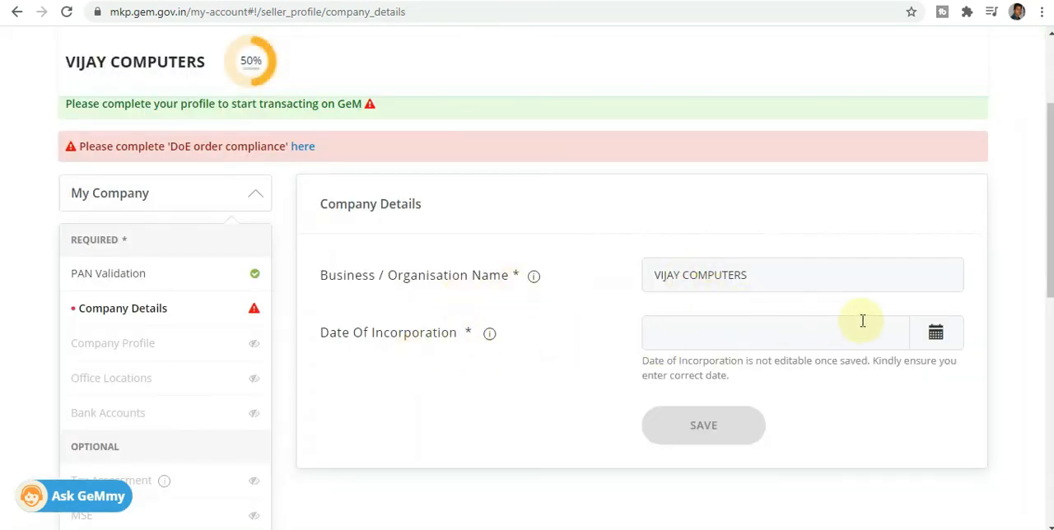
{"action": "left_click", "coordinate": [935, 332]}
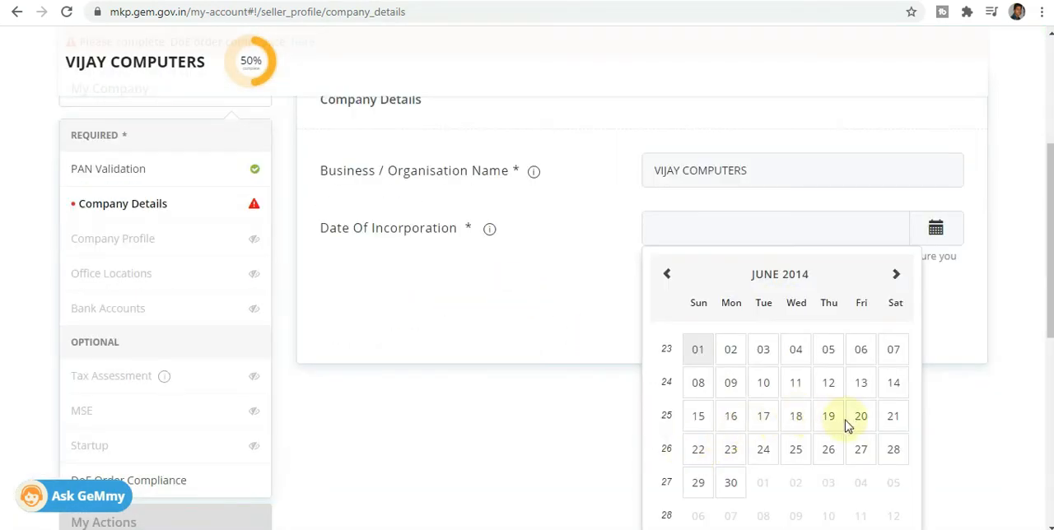
{"action": "left_click", "coordinate": [762, 448]}
{"action": "left_click", "coordinate": [751, 330]}
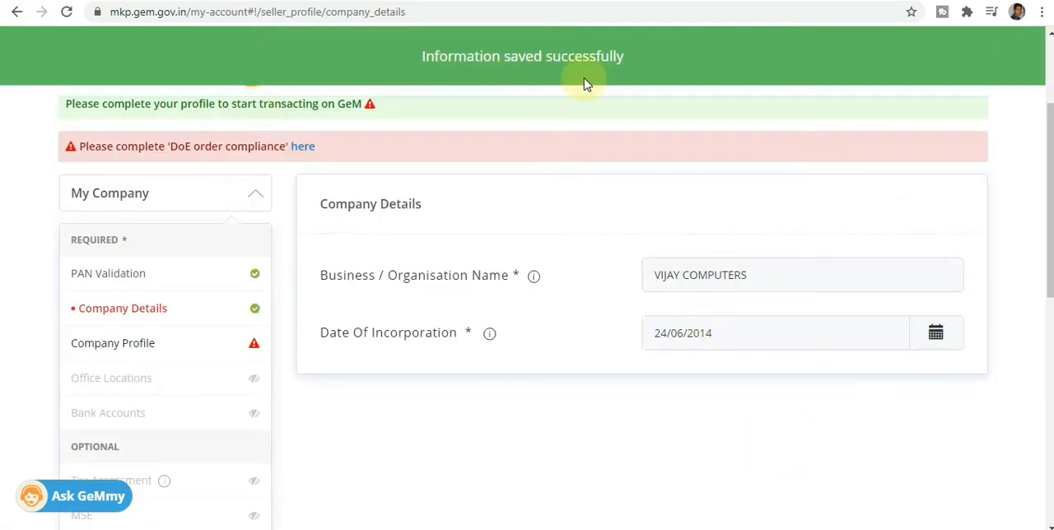
In Company Profile, answer Yes to MSME registration as a Micro or Small Enterprise and to bid participation, and save.
{"action": "left_click", "coordinate": [144, 347]}
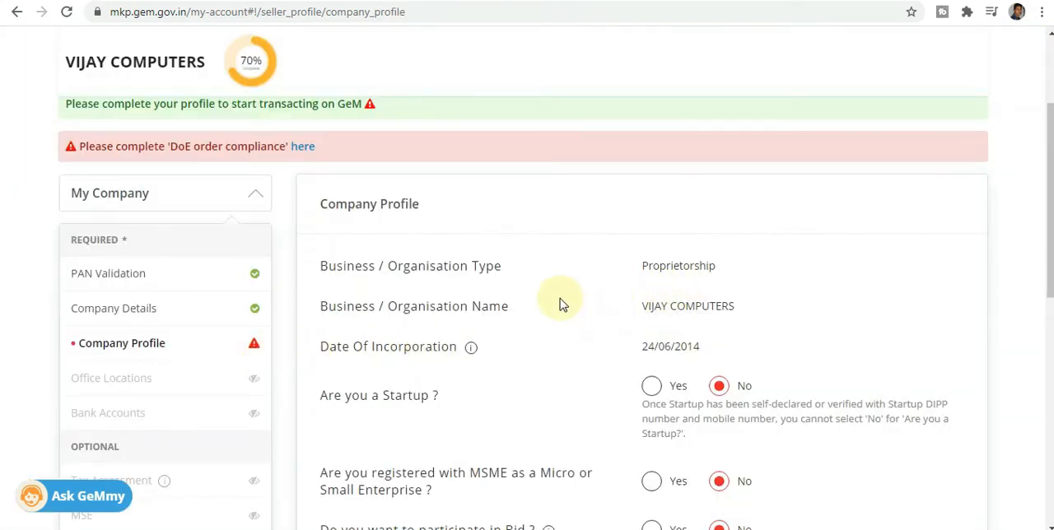
{"action": "scroll", "coordinate": [730, 362], "scroll_direction": "down", "scroll_amount": 1}
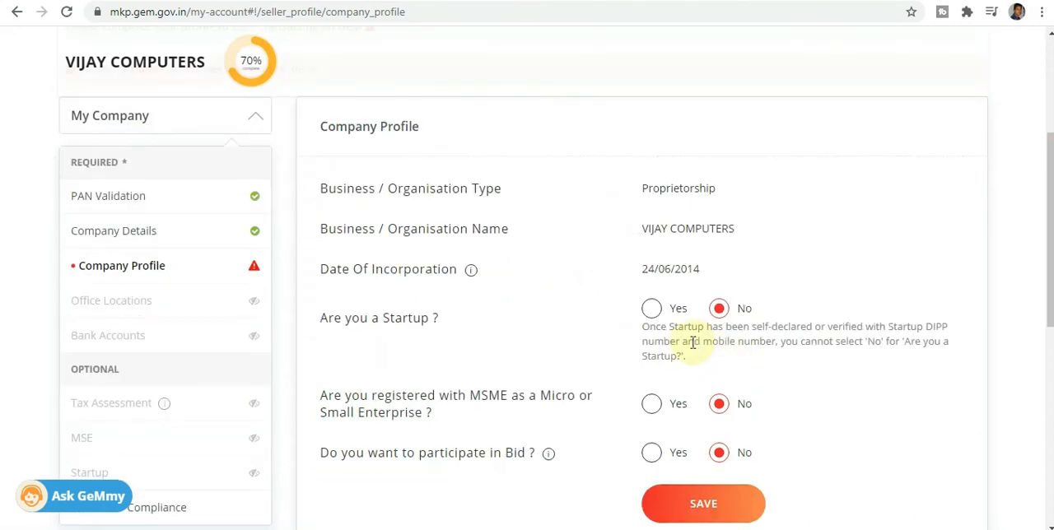
{"action": "scroll", "coordinate": [683, 336], "scroll_direction": "down", "scroll_amount": 2}
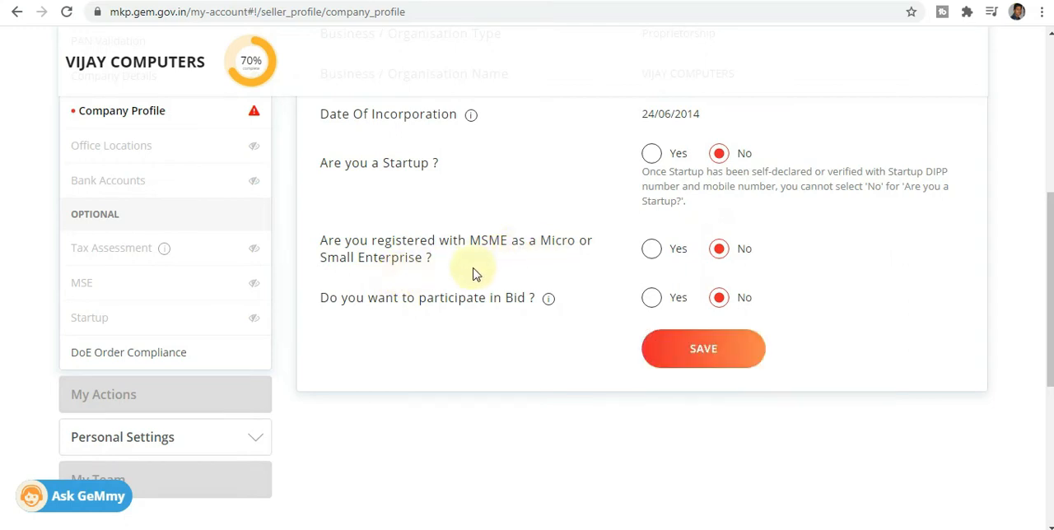
{"action": "left_click", "coordinate": [651, 249]}
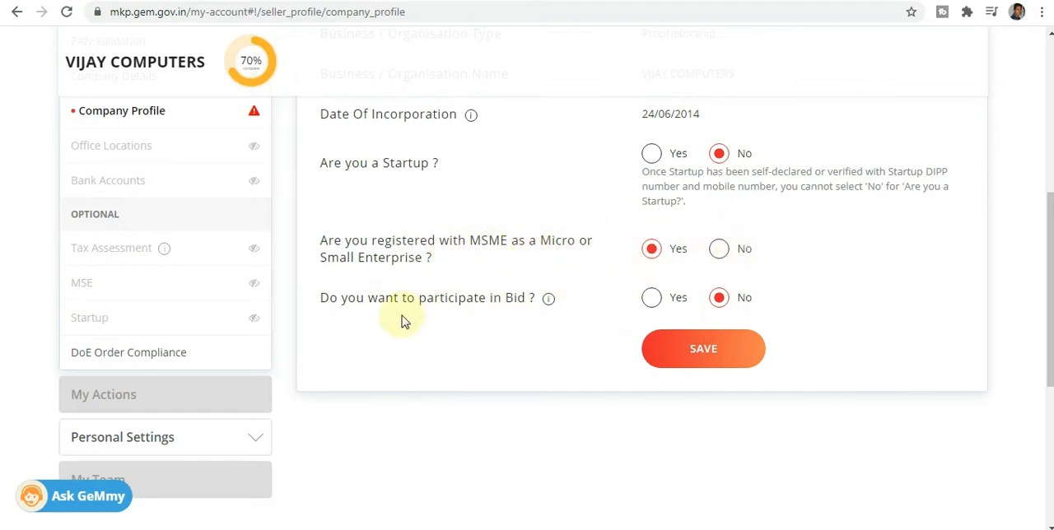
{"action": "left_click", "coordinate": [651, 298]}
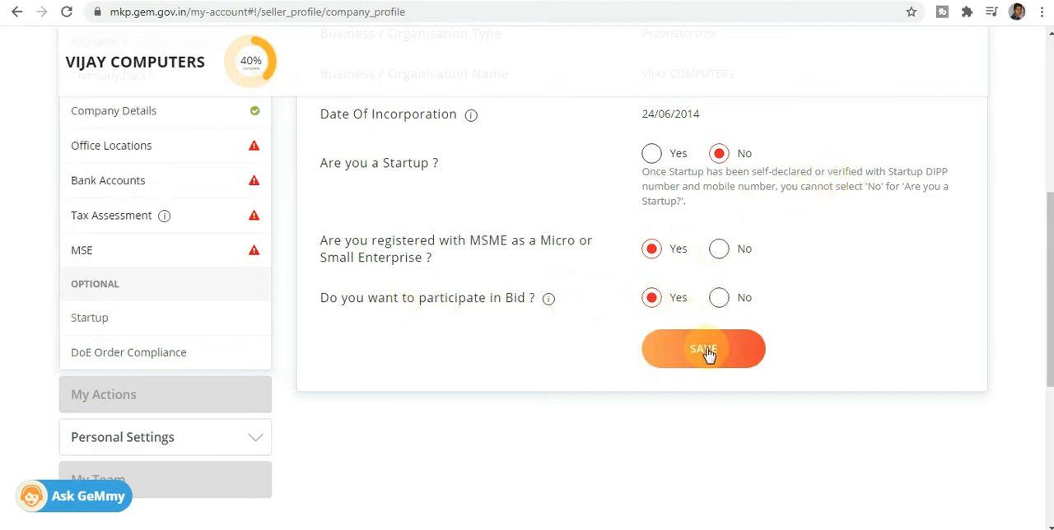
{"action": "left_click", "coordinate": [650, 346]}
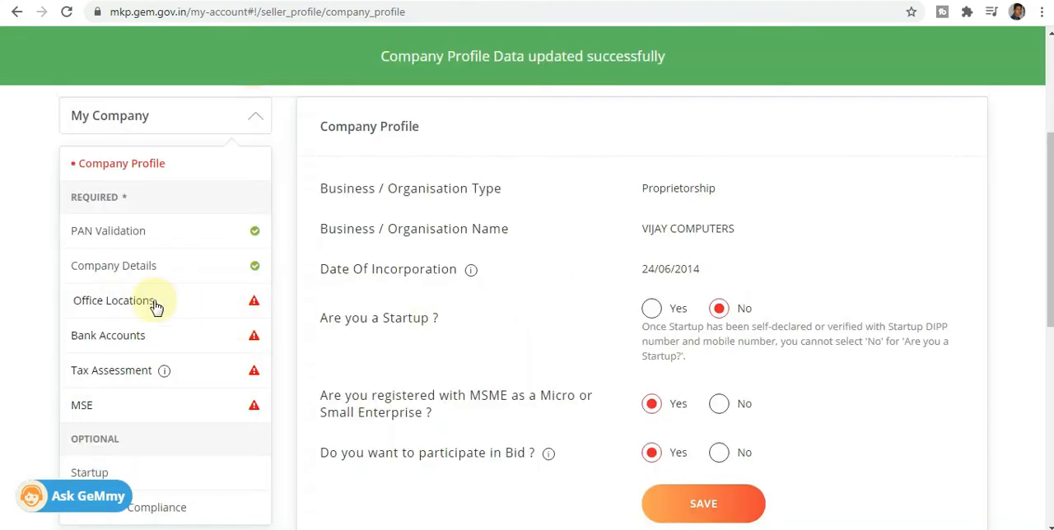
Open Office Locations and enter VIJAY COMPUTERS as the office name for the new address.
{"action": "left_click", "coordinate": [177, 311]}
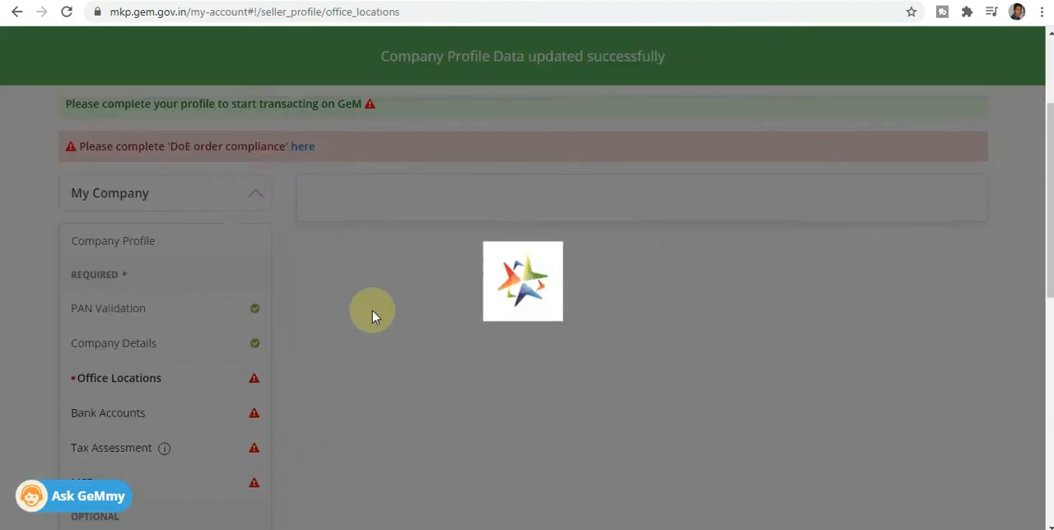
{"action": "scroll", "coordinate": [565, 329], "scroll_direction": "down", "scroll_amount": 3}
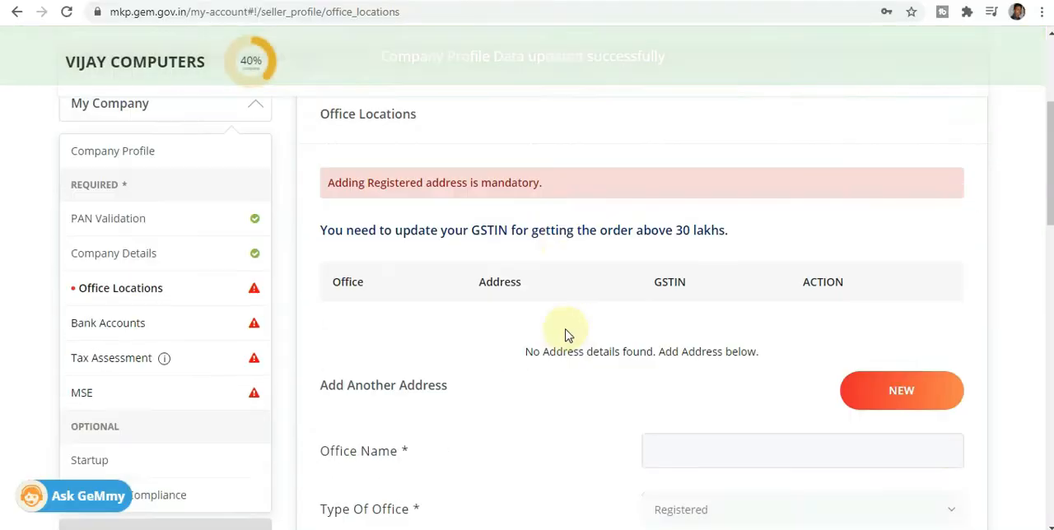
{"action": "scroll", "coordinate": [538, 313], "scroll_direction": "up", "scroll_amount": 2}
{"action": "scroll", "coordinate": [607, 358], "scroll_direction": "down", "scroll_amount": 1}
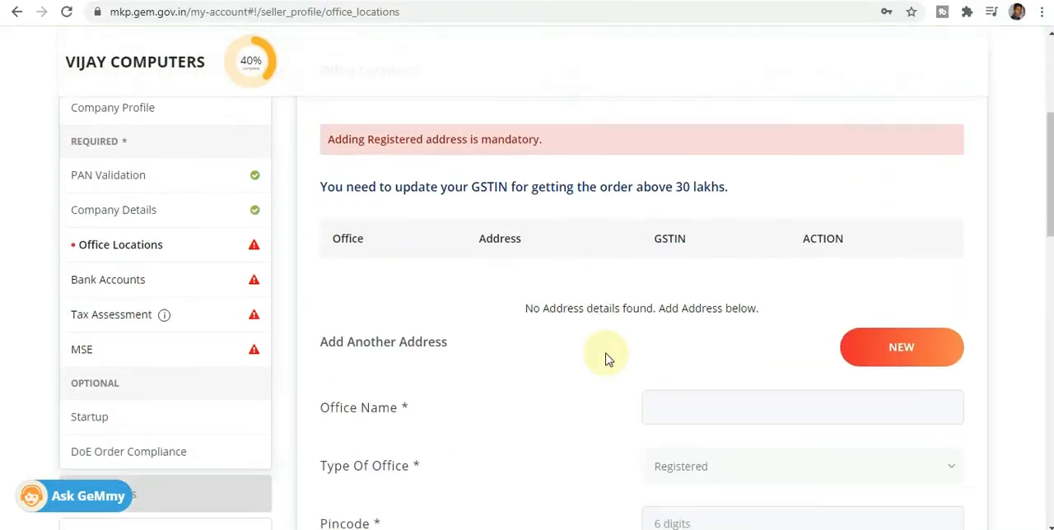
{"action": "left_click", "coordinate": [696, 386]}
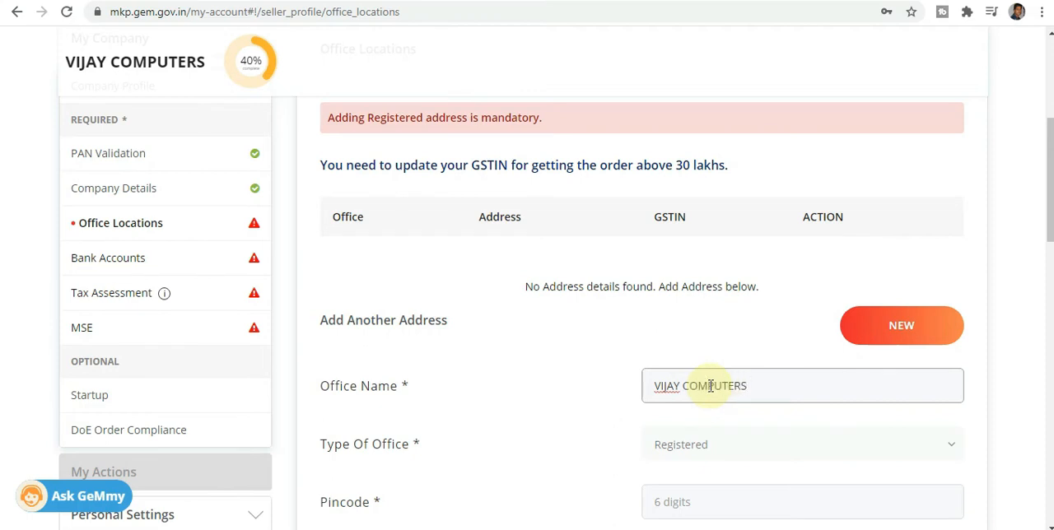
{"action": "key", "text": "Tab"}
Enter the registered office's pincode and select the matching suggestion.
{"action": "scroll", "coordinate": [705, 379], "scroll_direction": "down", "scroll_amount": 1}
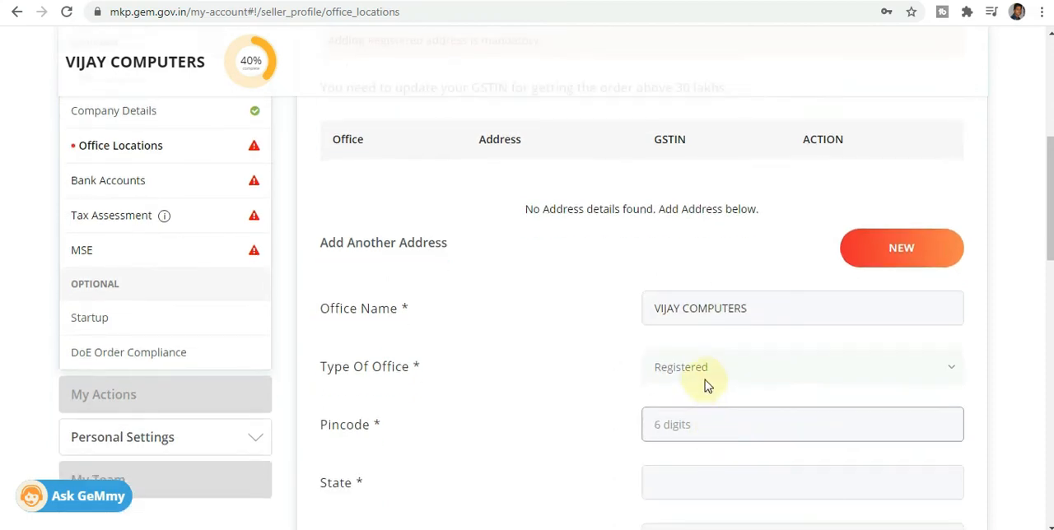
{"action": "left_click", "coordinate": [705, 374]}
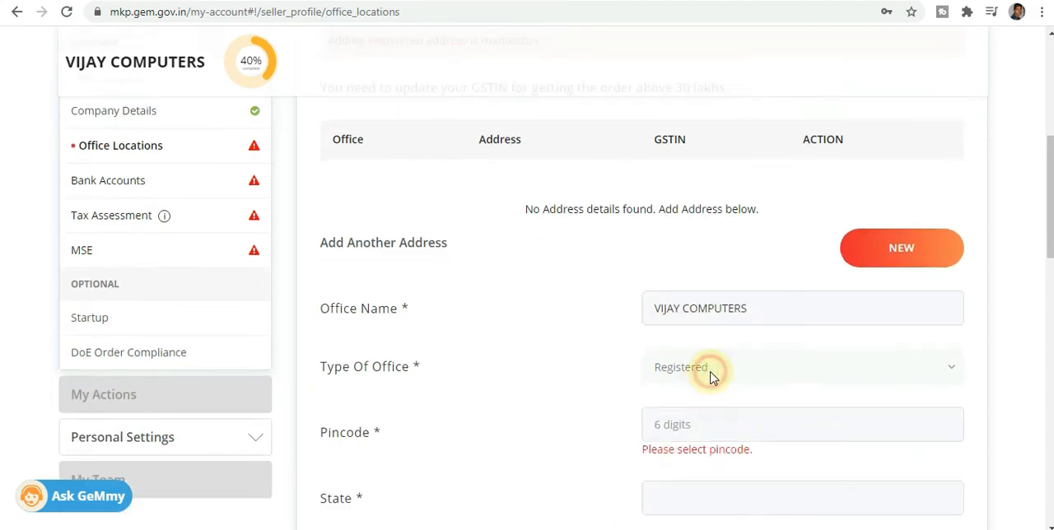
{"action": "left_click", "coordinate": [689, 424]}
{"action": "type", "text": "209722"}
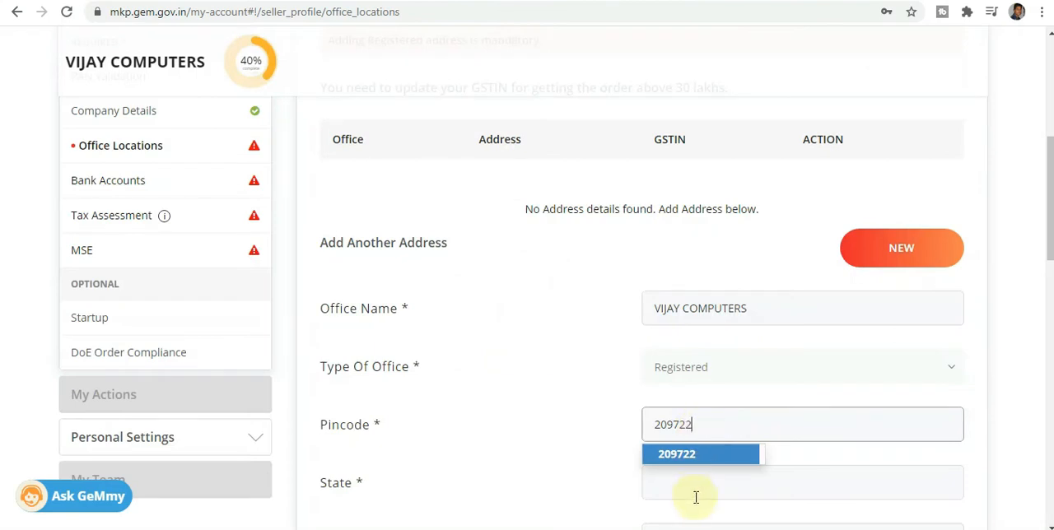
{"action": "left_click", "coordinate": [700, 481]}
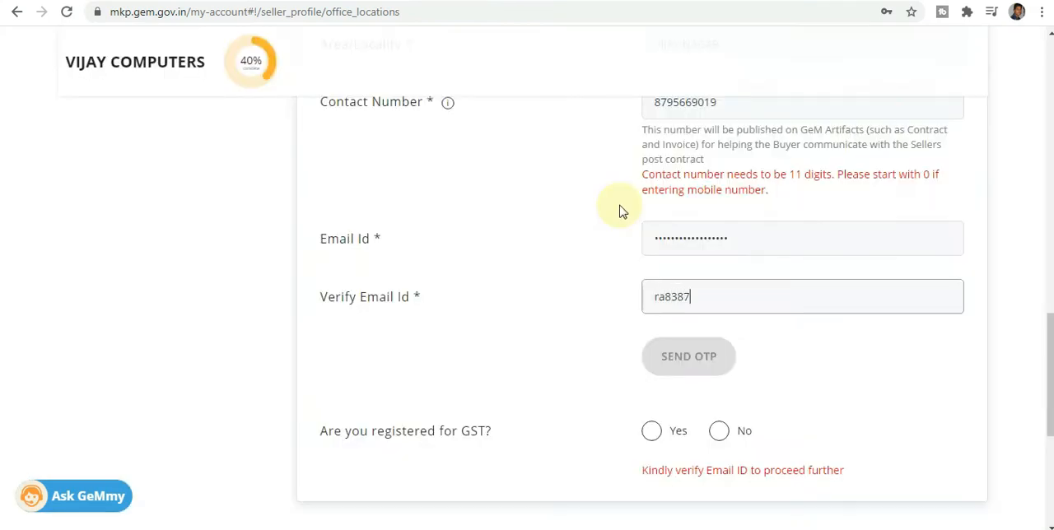
Complete the Verify Email Id field with the office e-mail, request an OTP, and verify the e-mail with that code.
{"action": "type", "text": "@gmail.com"}
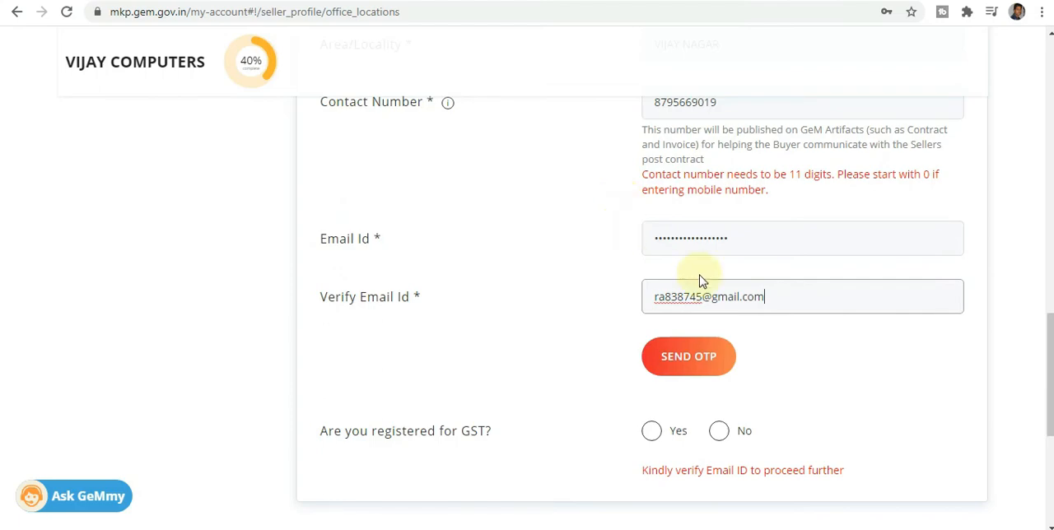
{"action": "left_click", "coordinate": [689, 361]}
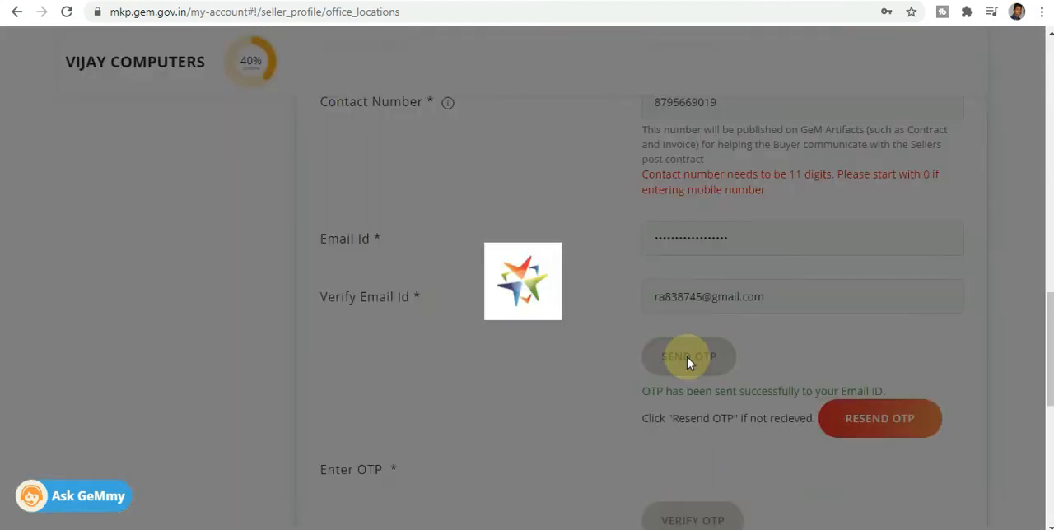
{"action": "scroll", "coordinate": [708, 344], "scroll_direction": "down", "scroll_amount": 2}
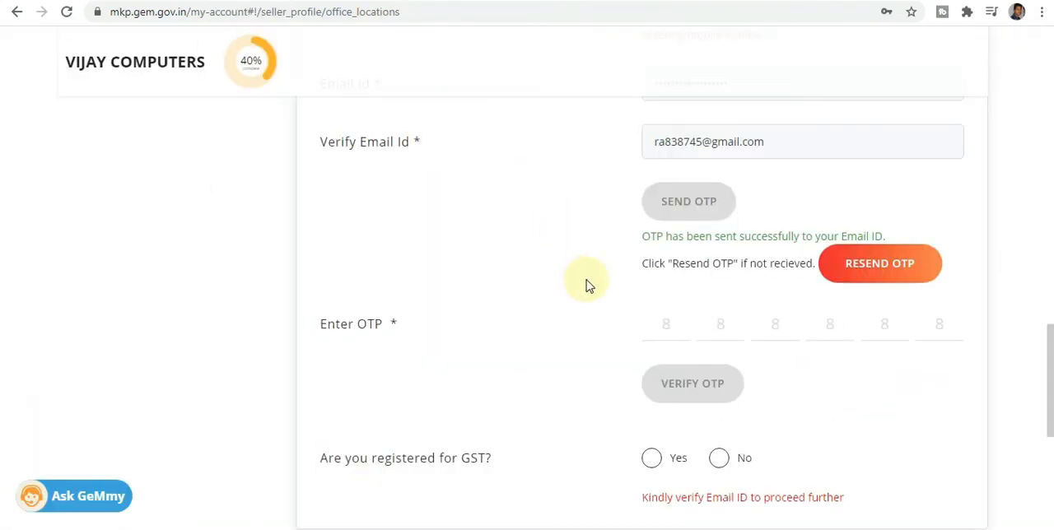
{"action": "left_click", "coordinate": [665, 321]}
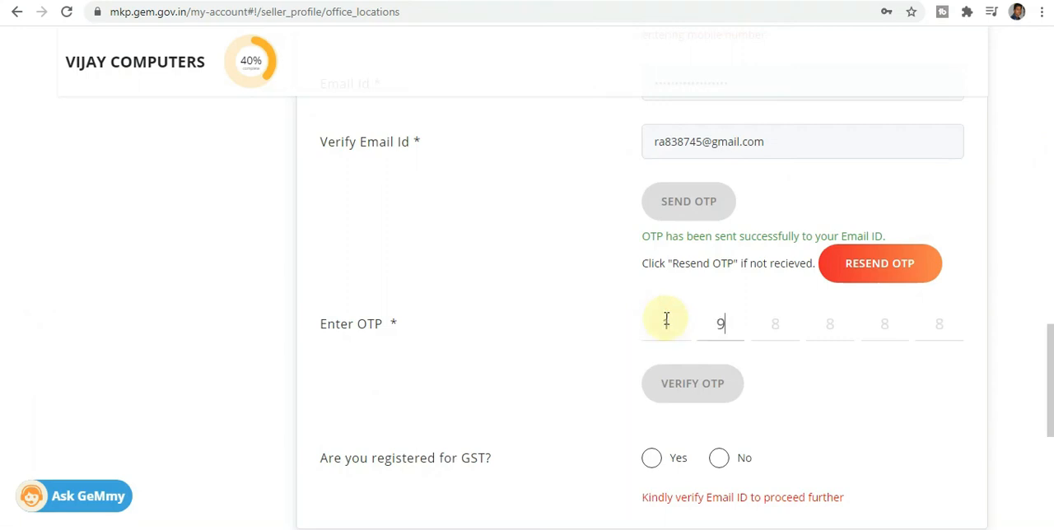
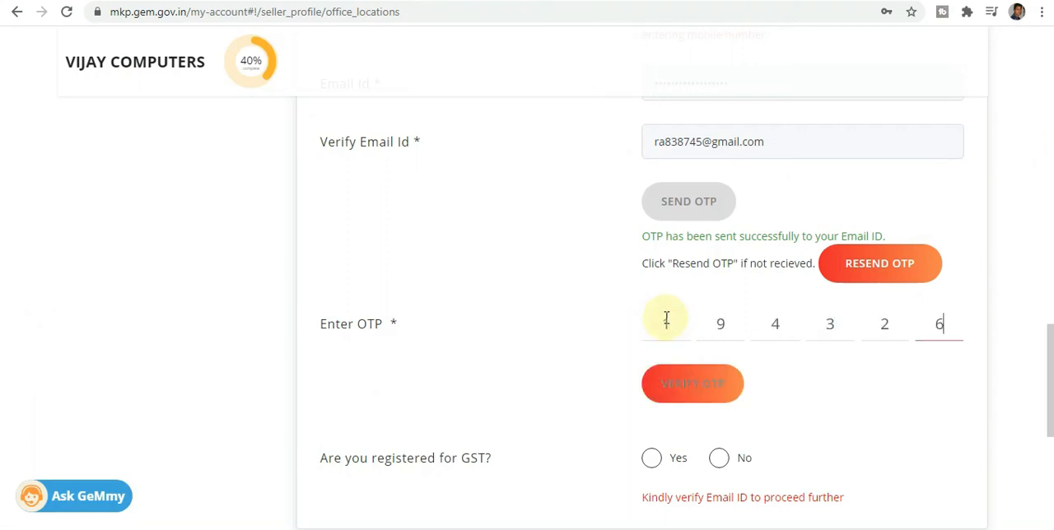
{"action": "left_click", "coordinate": [705, 377]}
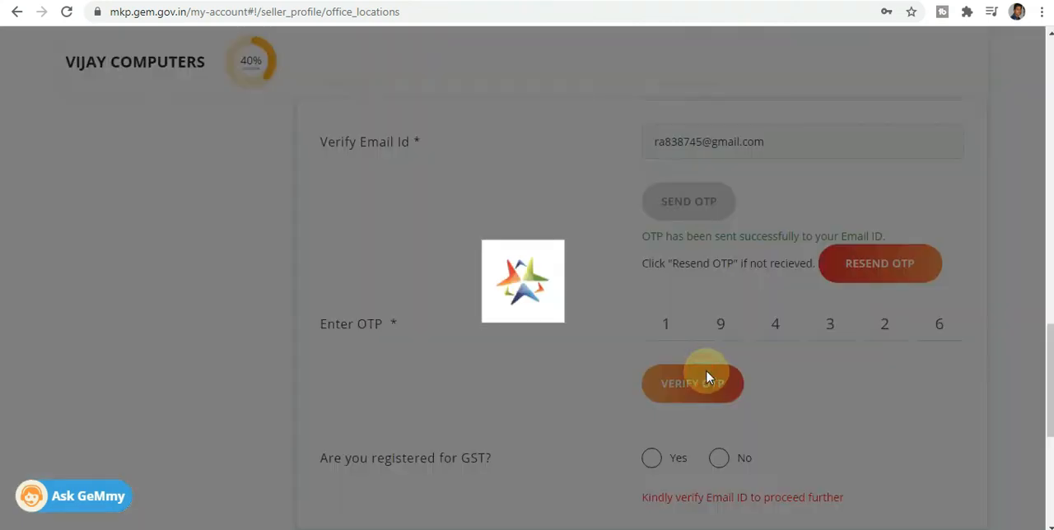
Answer No to the office's GST registration question.
{"action": "scroll", "coordinate": [689, 312], "scroll_direction": "up", "scroll_amount": 3}
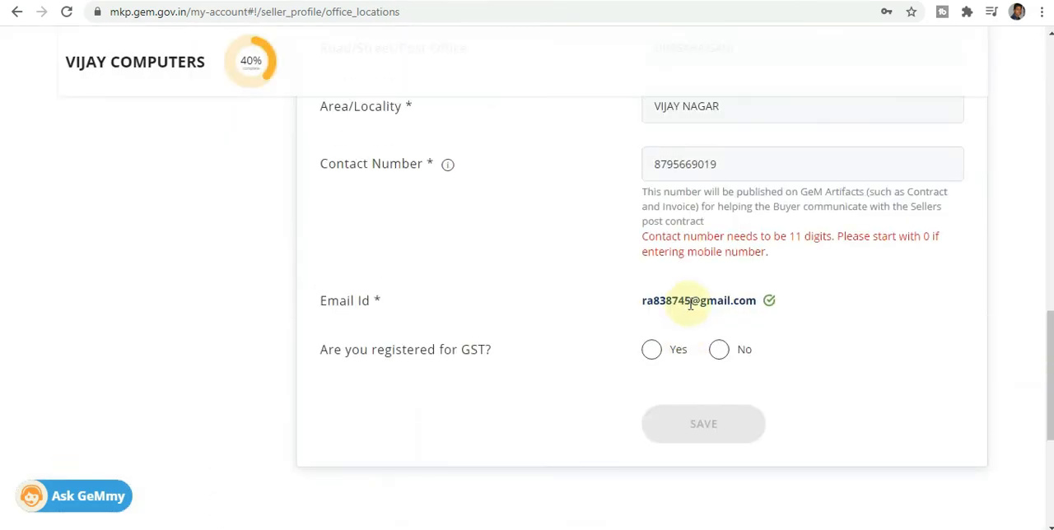
{"action": "scroll", "coordinate": [689, 284], "scroll_direction": "up", "scroll_amount": 1}
{"action": "scroll", "coordinate": [683, 338], "scroll_direction": "down", "scroll_amount": 1}
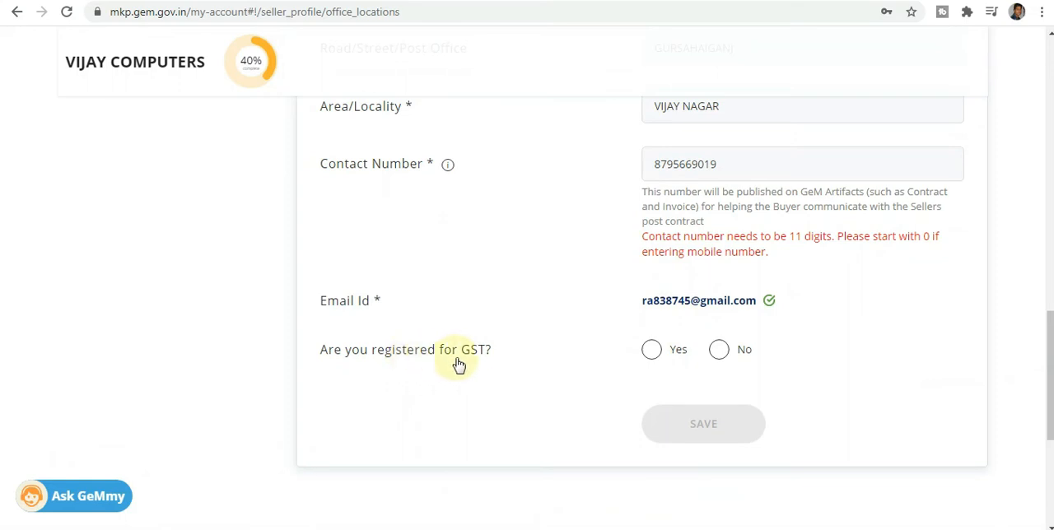
{"action": "left_click", "coordinate": [719, 350]}
Set Declaring As to Other and specify udhyog aadhar as the other type of registration.
{"action": "scroll", "coordinate": [708, 329], "scroll_direction": "down", "scroll_amount": 1}
{"action": "left_click", "coordinate": [704, 322]}
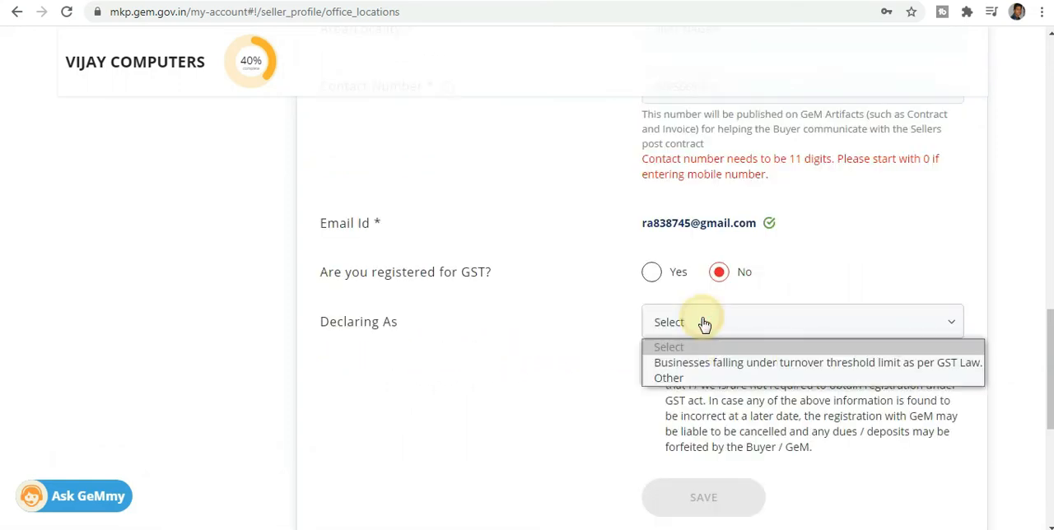
{"action": "left_click", "coordinate": [700, 378]}
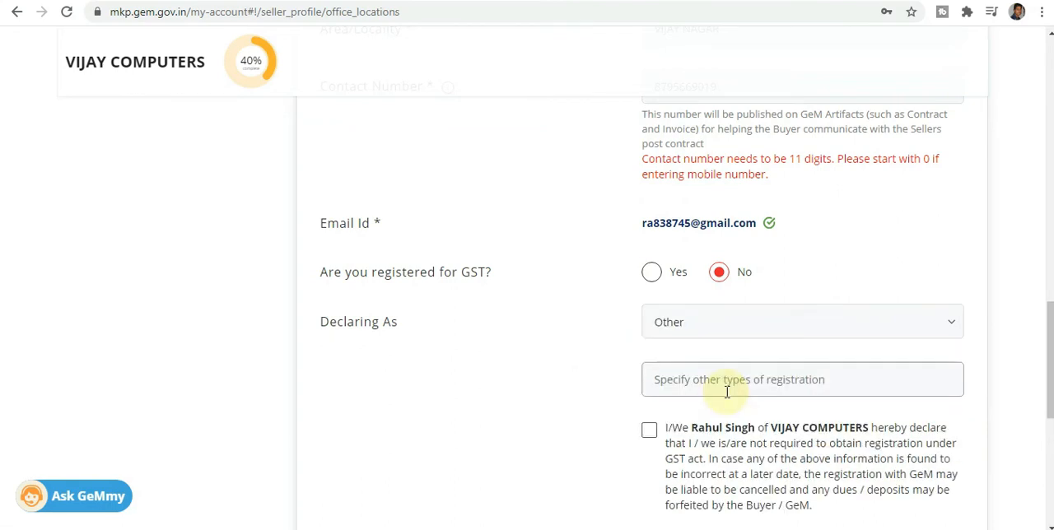
{"action": "type", "text": "udhyog aadhar"}
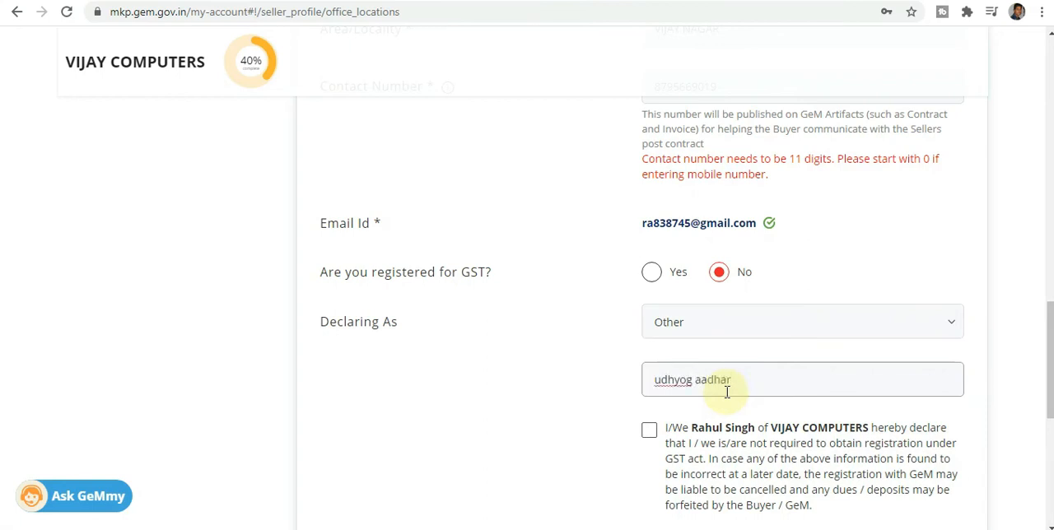
{"action": "left_click", "coordinate": [719, 323]}
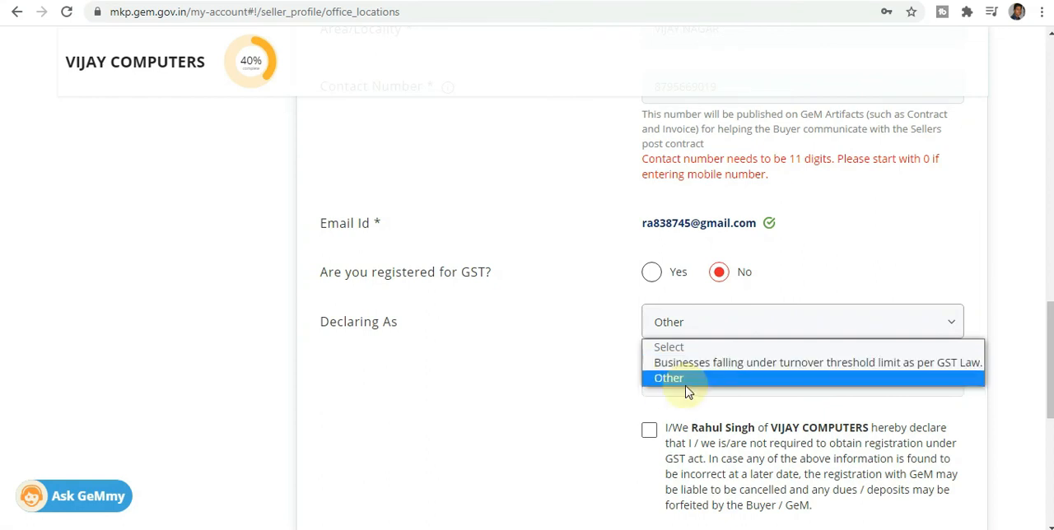
{"action": "left_click", "coordinate": [545, 373]}
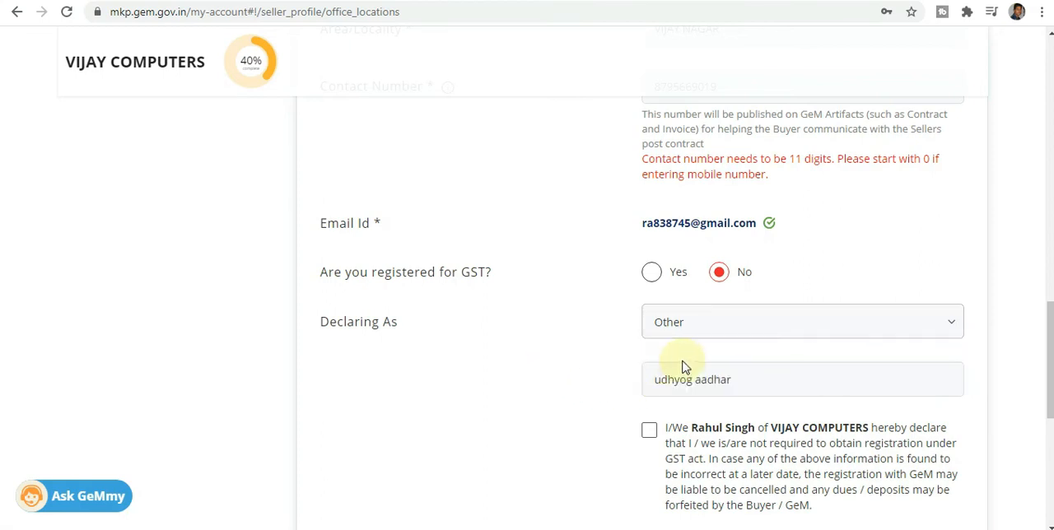
{"action": "left_click", "coordinate": [742, 376]}
{"action": "left_click", "coordinate": [754, 379]}
{"action": "left_click", "coordinate": [622, 402]}
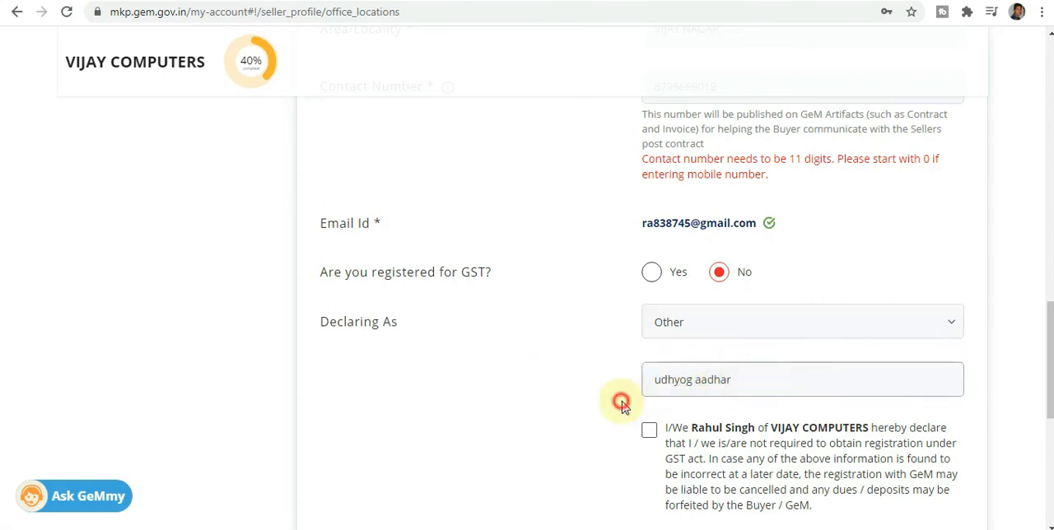
Accept the GST non-registration declaration and set Declaring As to Businesses falling under turnover threshold limit as per GST Law.
{"action": "scroll", "coordinate": [624, 405], "scroll_direction": "down", "scroll_amount": 2}
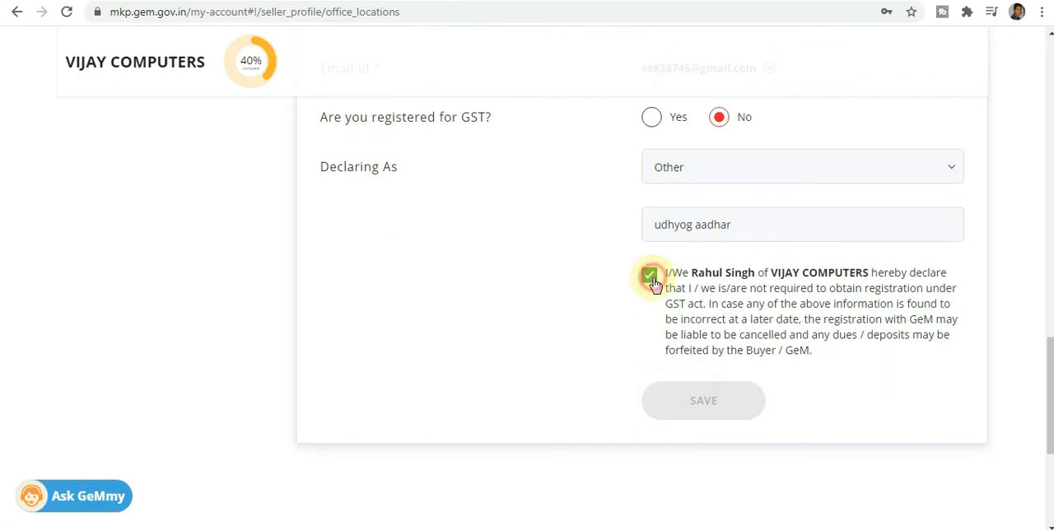
{"action": "triple_click", "coordinate": [699, 401]}
{"action": "left_click", "coordinate": [699, 401]}
{"action": "left_click", "coordinate": [800, 387]}
Add a leading 0 to the office's contact number and save the office location.
{"action": "left_click", "coordinate": [653, 166]}
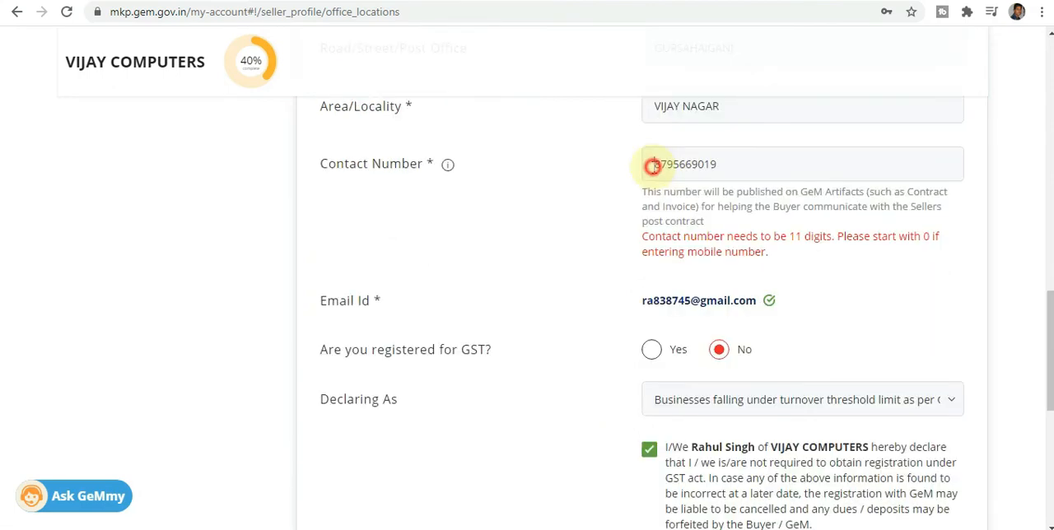
{"action": "type", "text": "0"}
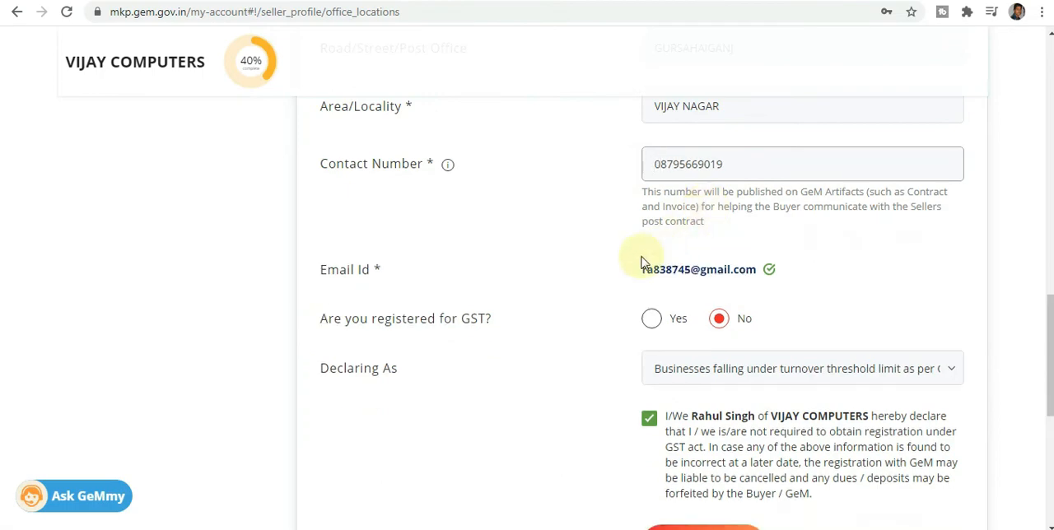
{"action": "scroll", "coordinate": [713, 278], "scroll_direction": "down", "scroll_amount": 3}
{"action": "scroll", "coordinate": [720, 260], "scroll_direction": "up", "scroll_amount": 1}
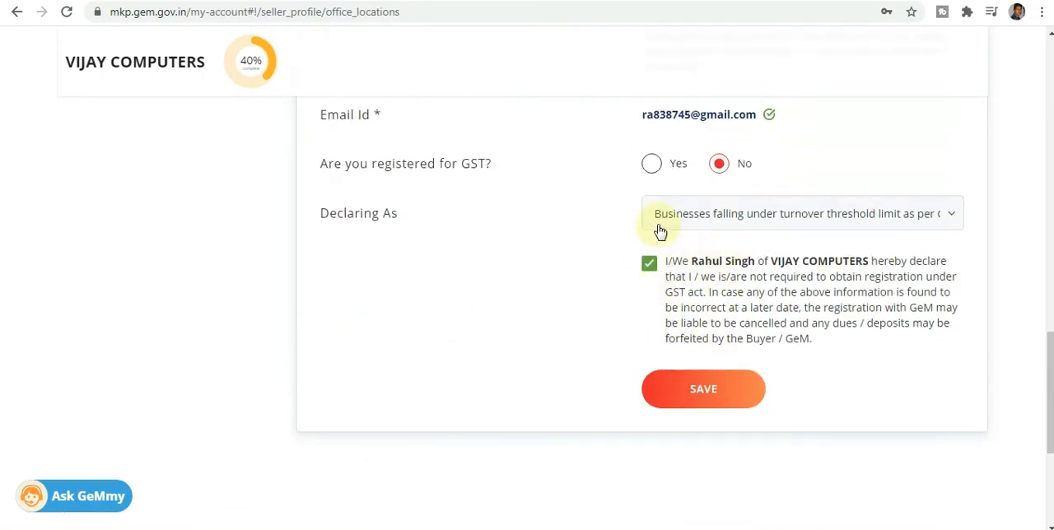
{"action": "left_click", "coordinate": [778, 221]}
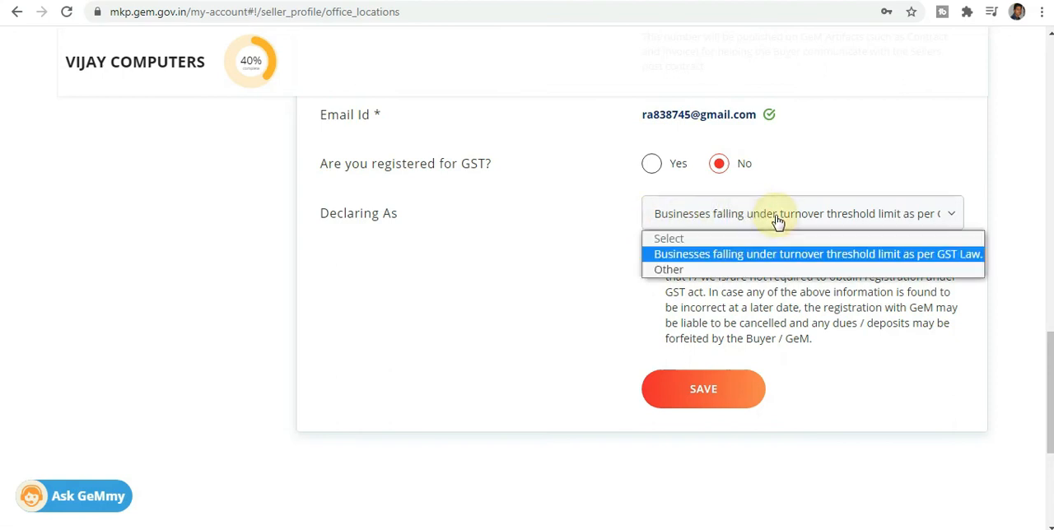
{"action": "left_click", "coordinate": [777, 216]}
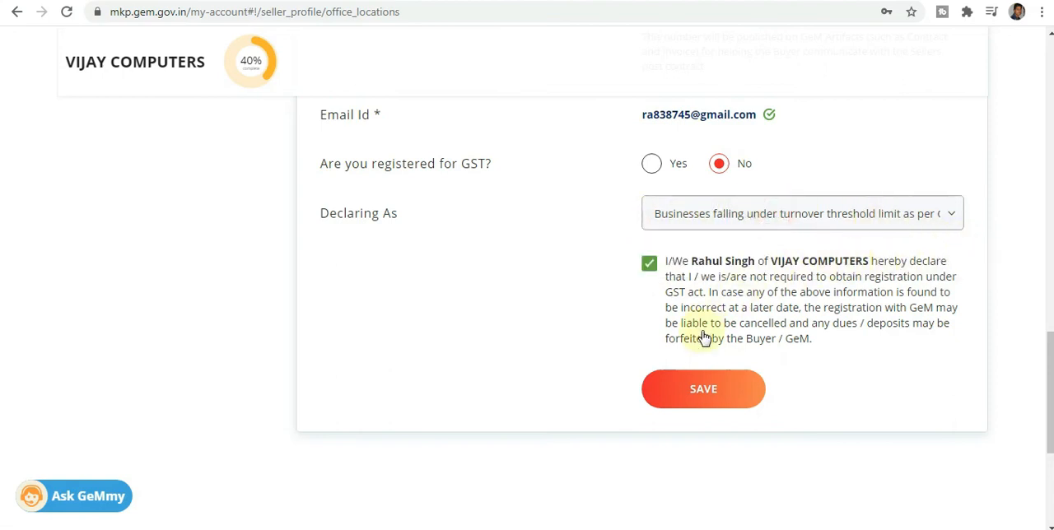
{"action": "left_click", "coordinate": [715, 387]}
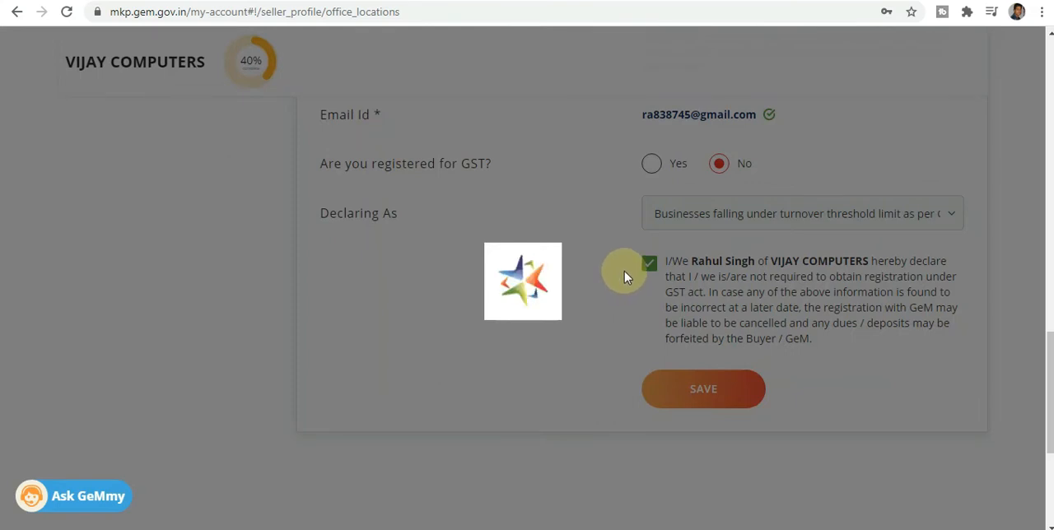
Start a new, blank office address entry on the Office Locations page.
{"action": "scroll", "coordinate": [624, 271], "scroll_direction": "up", "scroll_amount": 2}
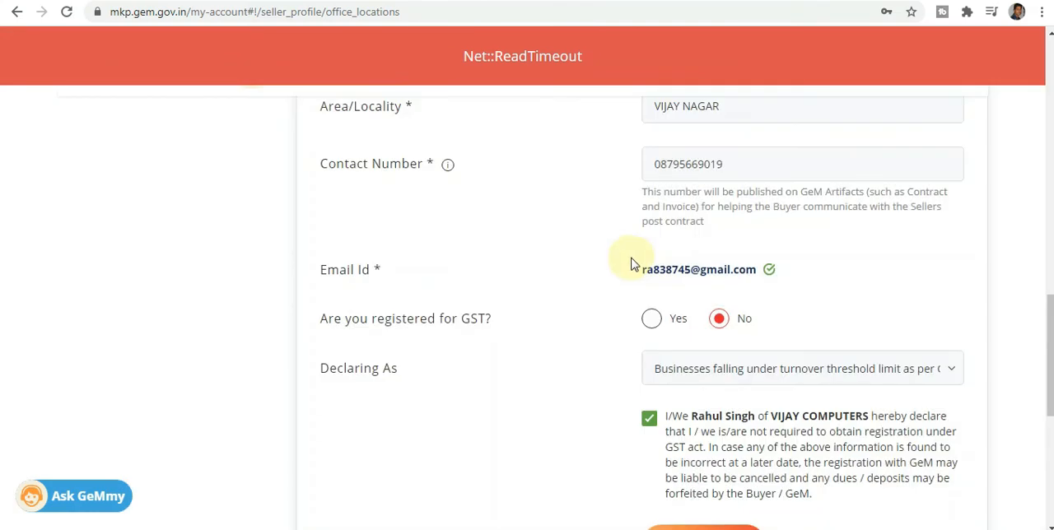
{"action": "scroll", "coordinate": [629, 257], "scroll_direction": "up", "scroll_amount": 7}
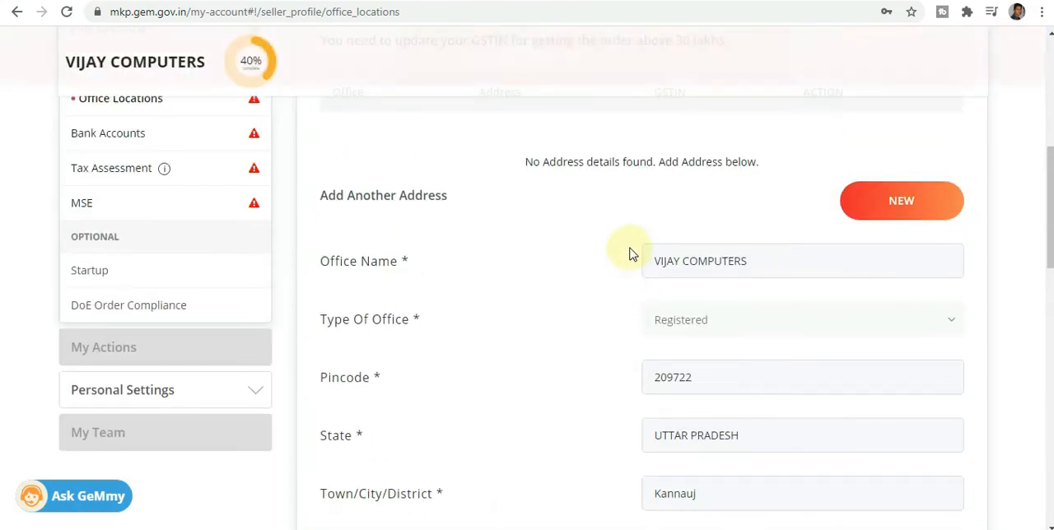
{"action": "scroll", "coordinate": [651, 254], "scroll_direction": "up", "scroll_amount": 2}
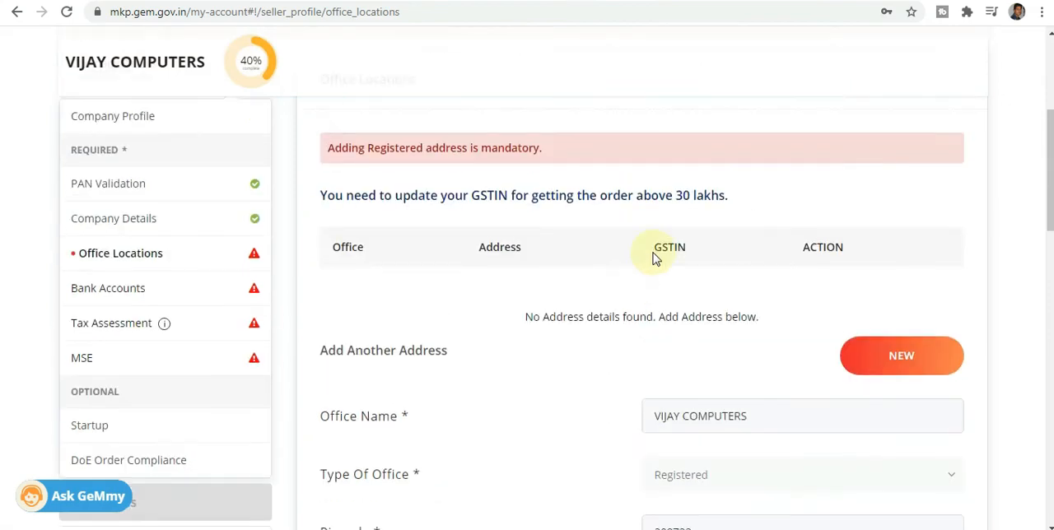
{"action": "left_click", "coordinate": [872, 358]}
Examine the blank office address form and the completion status of the company profile sections.
{"action": "scroll", "coordinate": [783, 364], "scroll_direction": "down", "scroll_amount": 4}
{"action": "scroll", "coordinate": [786, 347], "scroll_direction": "up", "scroll_amount": 6}
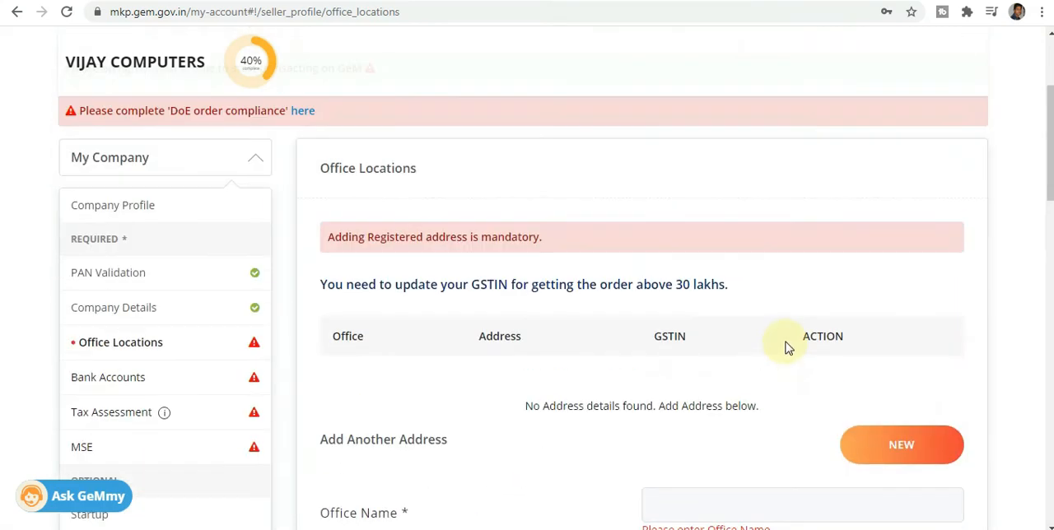
{"action": "scroll", "coordinate": [793, 339], "scroll_direction": "down", "scroll_amount": 17}
{"action": "scroll", "coordinate": [796, 340], "scroll_direction": "up", "scroll_amount": 2}
{"action": "scroll", "coordinate": [796, 340], "scroll_direction": "up", "scroll_amount": 4}
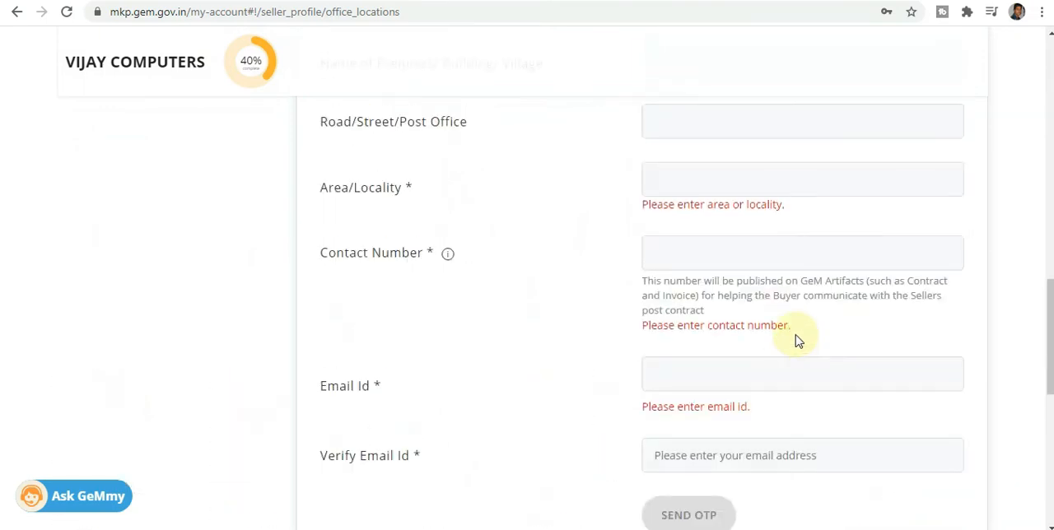
{"action": "scroll", "coordinate": [796, 340], "scroll_direction": "up", "scroll_amount": 9}
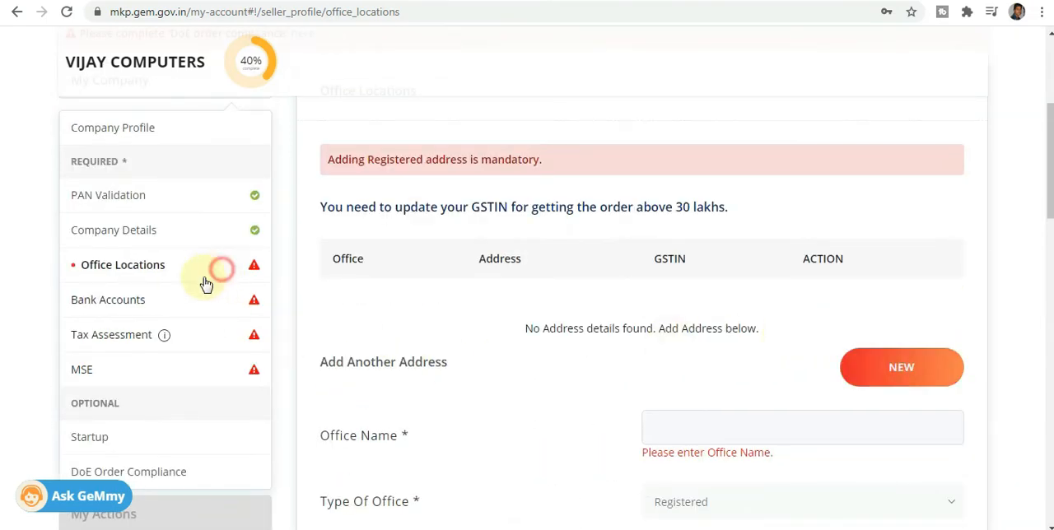
{"action": "scroll", "coordinate": [247, 296], "scroll_direction": "up", "scroll_amount": 2}
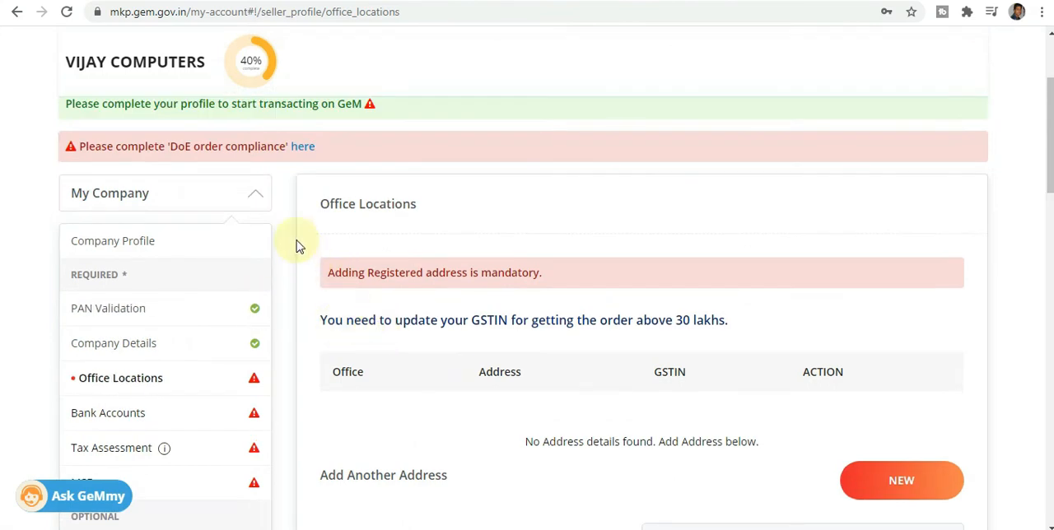
{"action": "scroll", "coordinate": [223, 271], "scroll_direction": "up", "scroll_amount": 1}
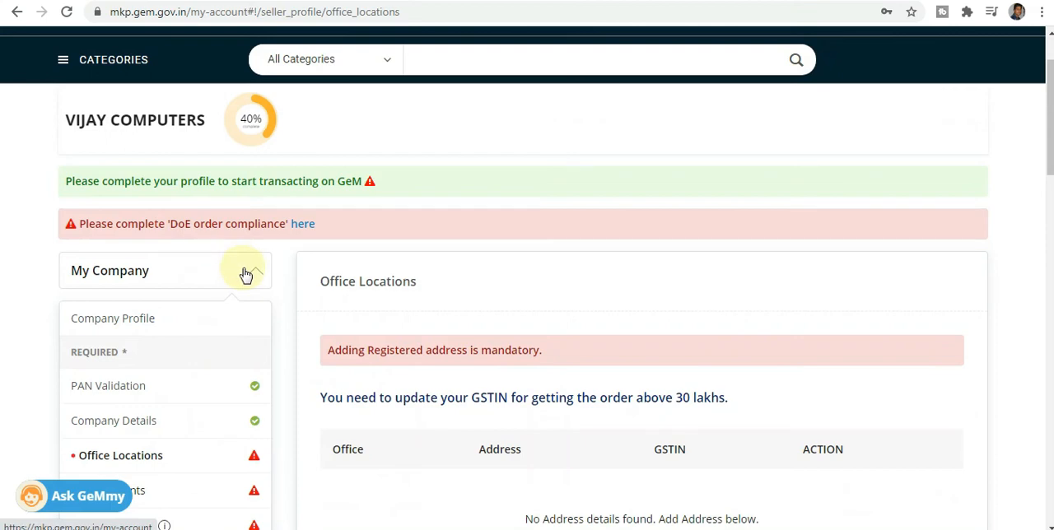
{"action": "scroll", "coordinate": [238, 262], "scroll_direction": "down", "scroll_amount": 3}
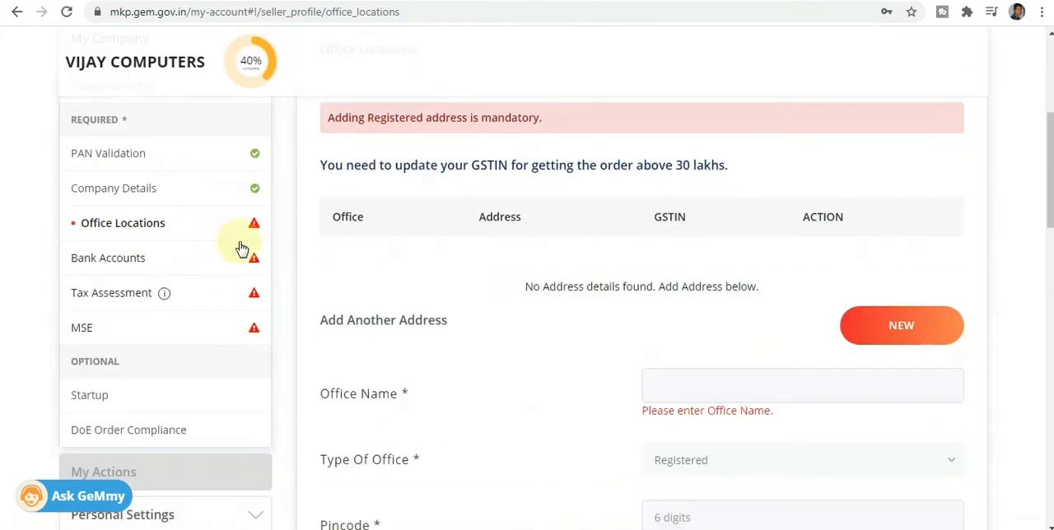
Enter VIJAY COMPUTERS as the registered office's name and fill in the office's pincode.
{"action": "left_click", "coordinate": [688, 387]}
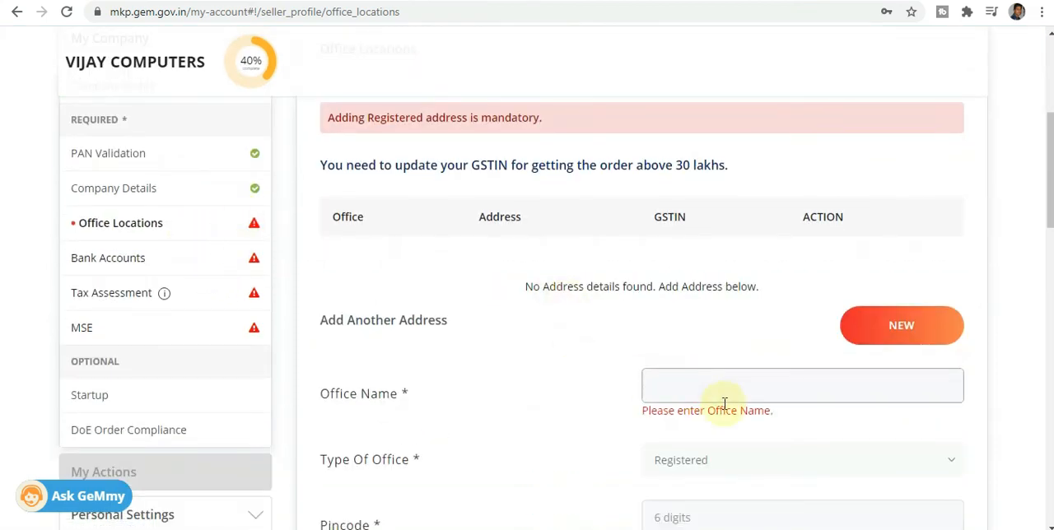
{"action": "type", "text": "vijay"}
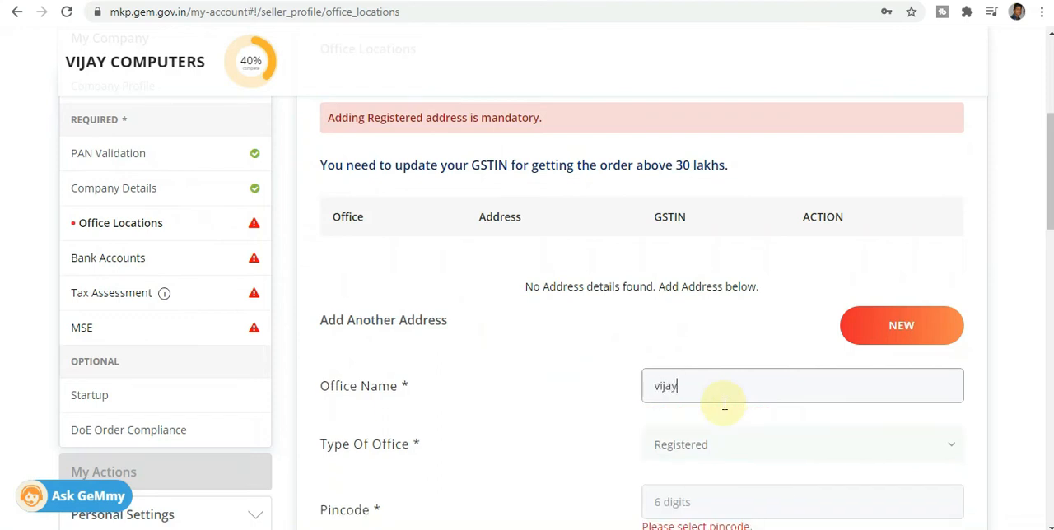
{"action": "key", "text": "BackSpace"}
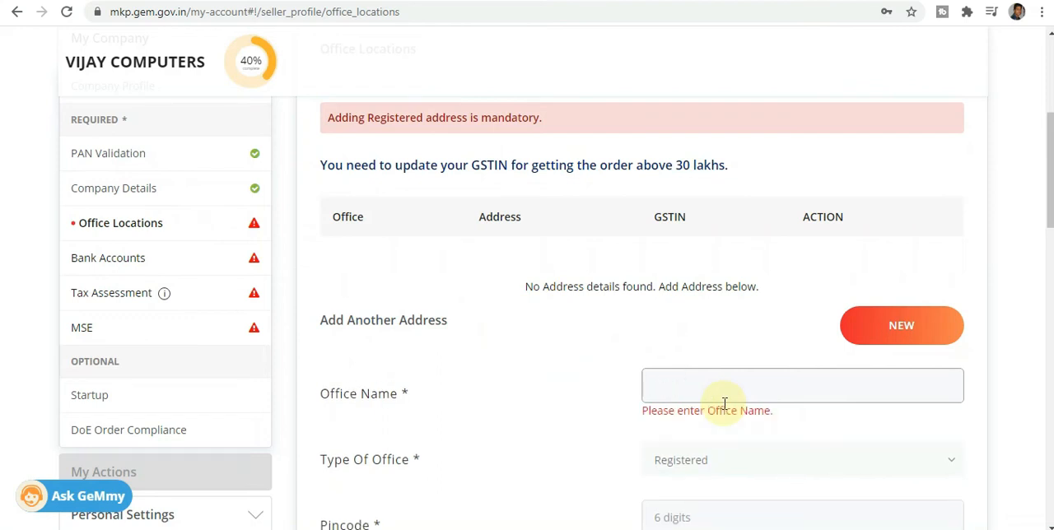
{"action": "type", "text": "VIJAY COMPUTERS"}
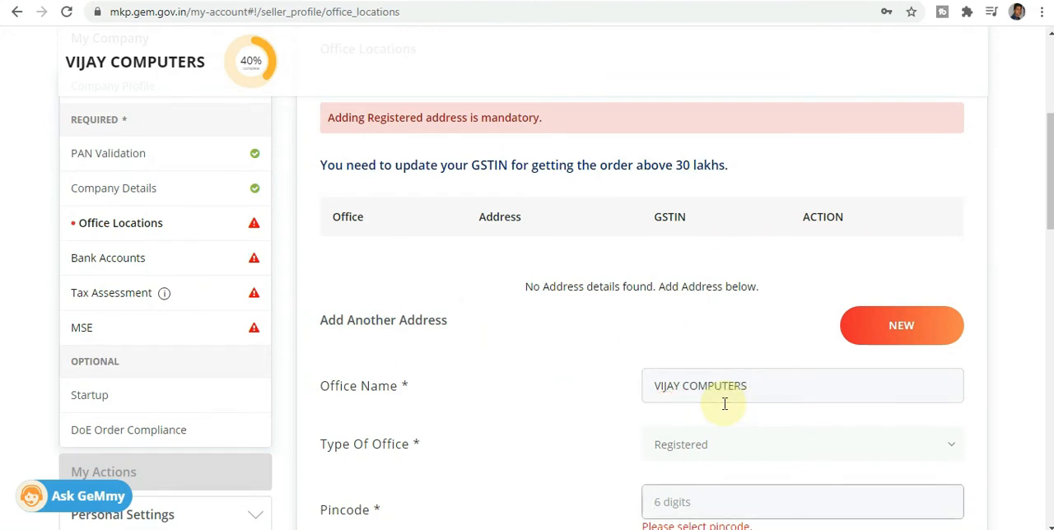
{"action": "type", "text": "209722"}
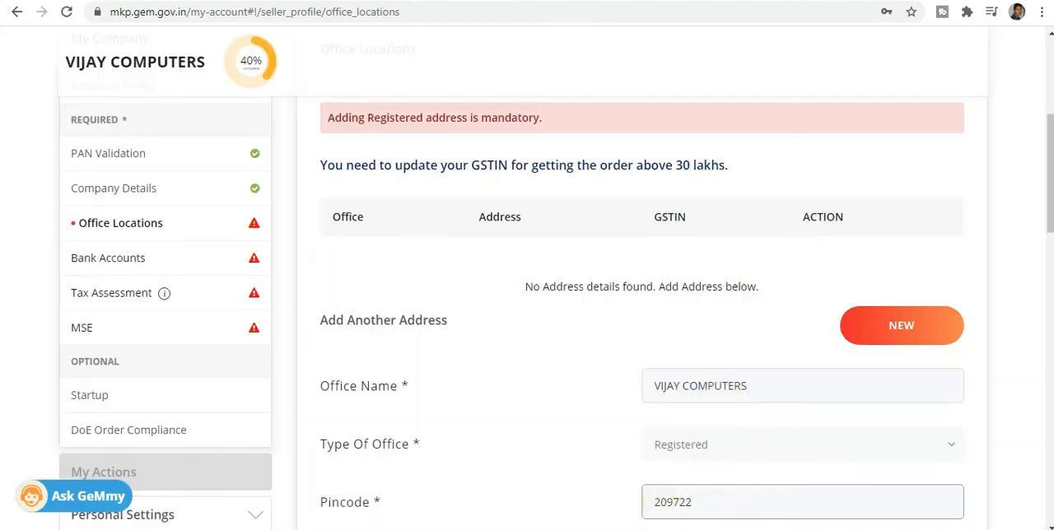
{"action": "left_click", "coordinate": [920, 89]}
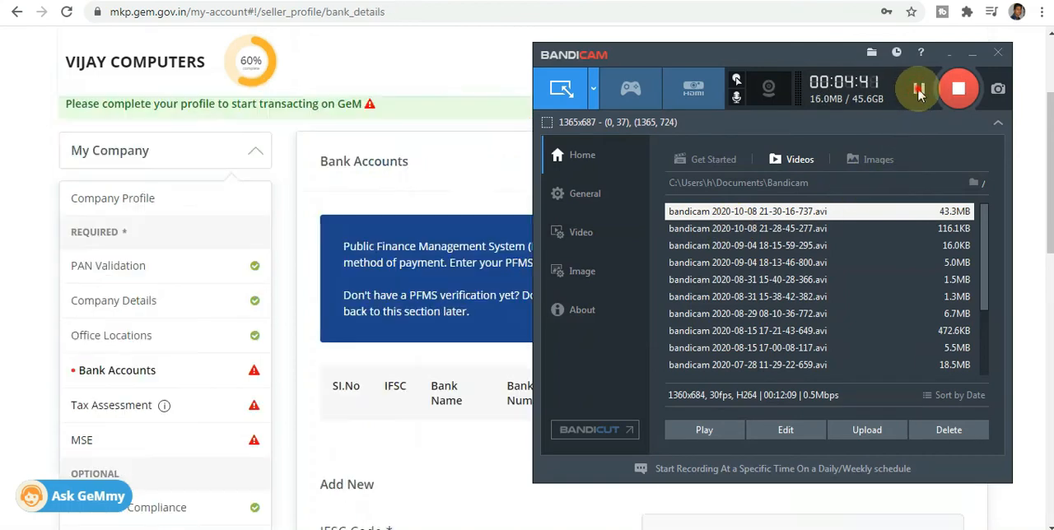
{"action": "left_click", "coordinate": [974, 58]}
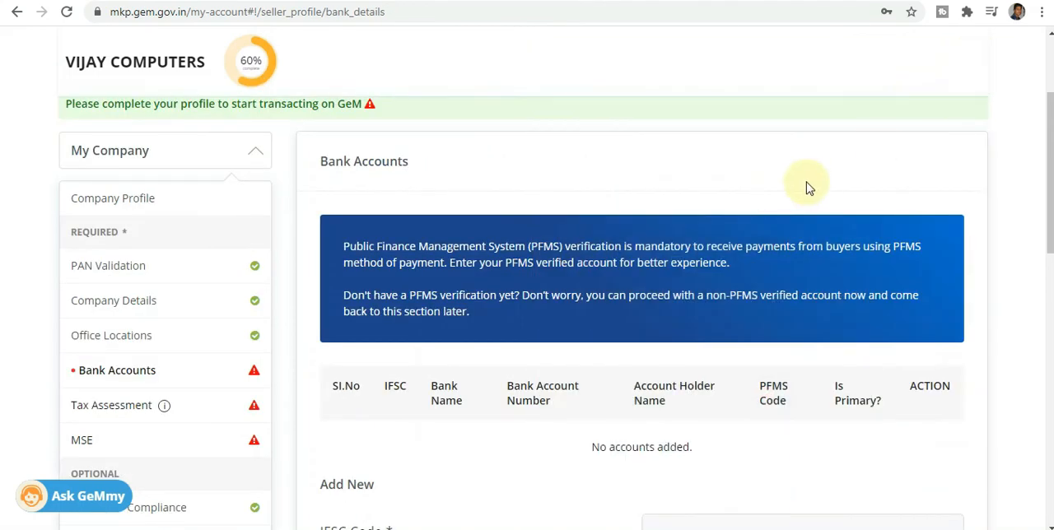
Review the PFMS notice in Bank Accounts and open the IFSC Code field of the new account for entry.
{"action": "scroll", "coordinate": [766, 214], "scroll_direction": "down", "scroll_amount": 2}
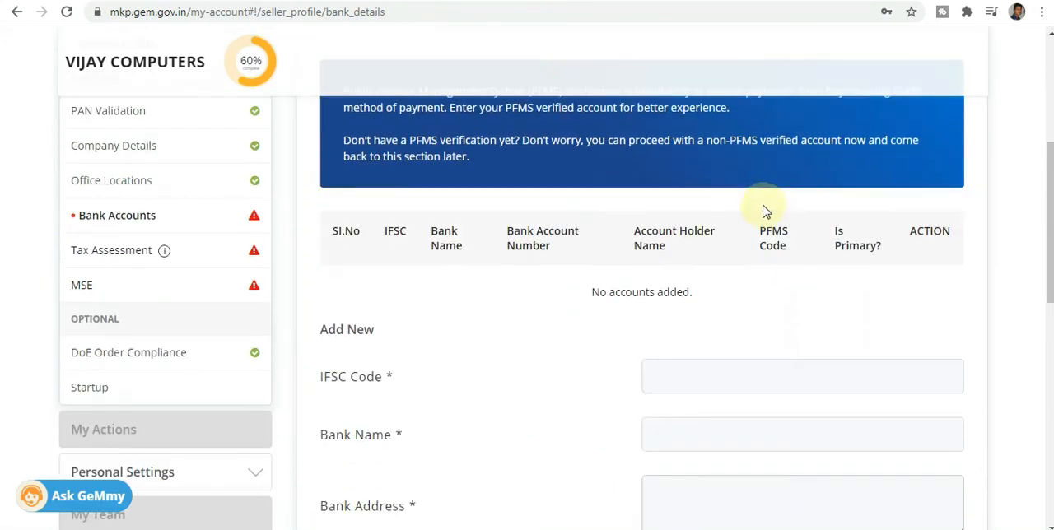
{"action": "scroll", "coordinate": [762, 213], "scroll_direction": "up", "scroll_amount": 2}
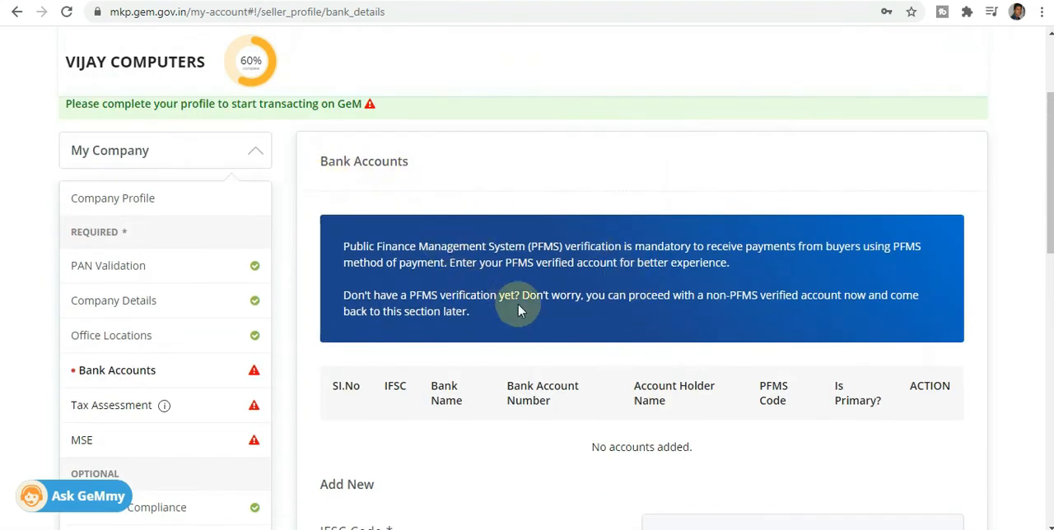
{"action": "scroll", "coordinate": [514, 305], "scroll_direction": "down", "scroll_amount": 2}
{"action": "left_click", "coordinate": [694, 367]}
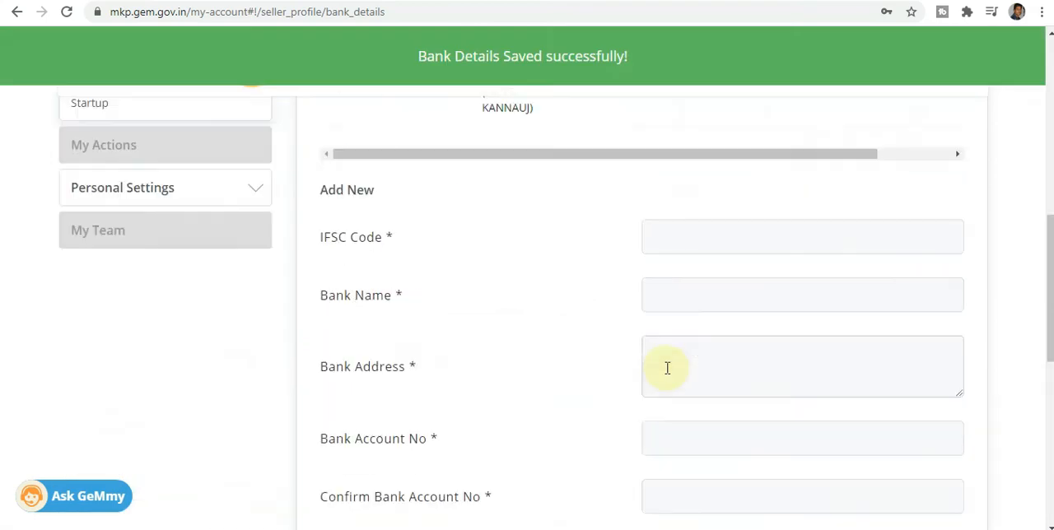
Open the Tax Assessment section and review its filing instructions and the form for adding an ITR record.
{"action": "scroll", "coordinate": [669, 362], "scroll_direction": "up", "scroll_amount": 1}
{"action": "scroll", "coordinate": [602, 362], "scroll_direction": "up", "scroll_amount": 2}
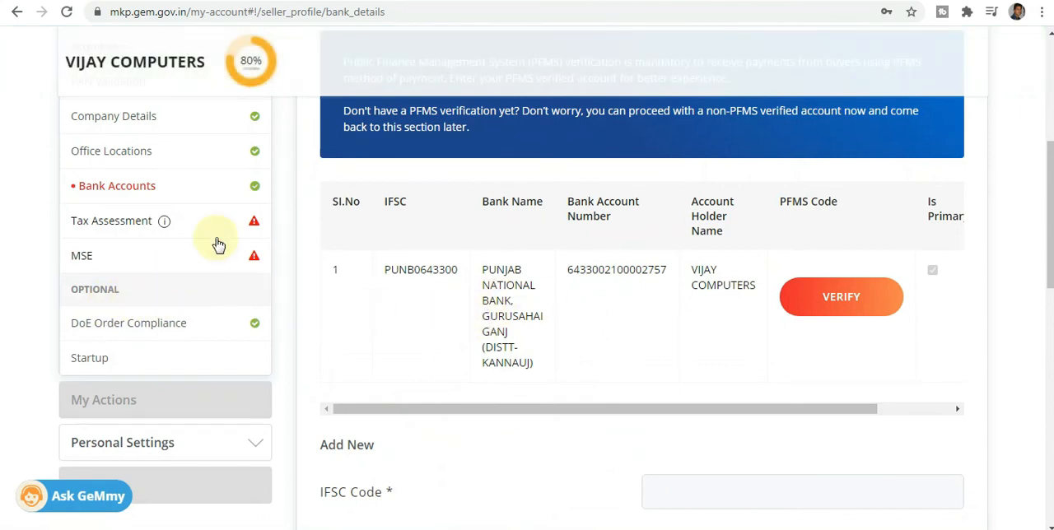
{"action": "left_click", "coordinate": [142, 228]}
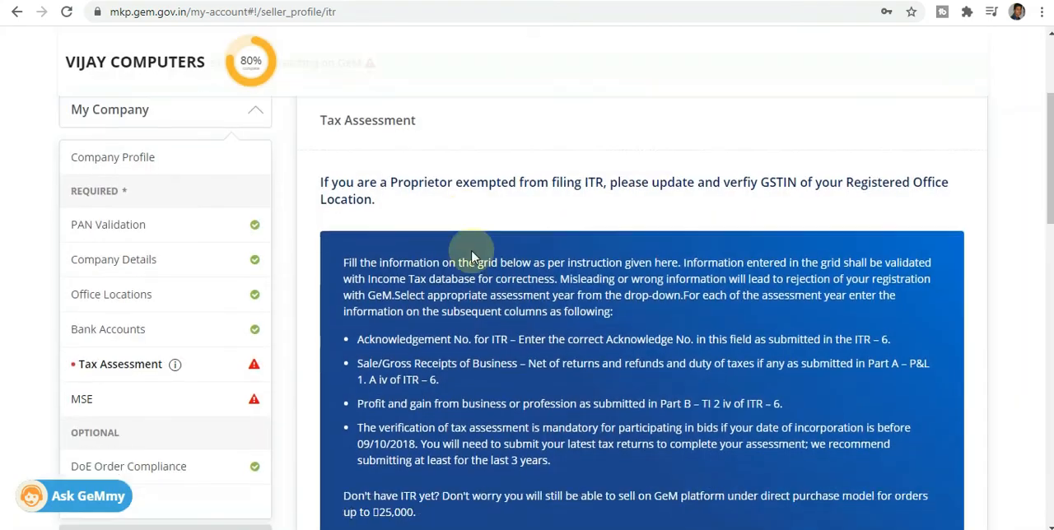
{"action": "scroll", "coordinate": [470, 247], "scroll_direction": "down", "scroll_amount": 5}
{"action": "scroll", "coordinate": [527, 294], "scroll_direction": "down", "scroll_amount": 2}
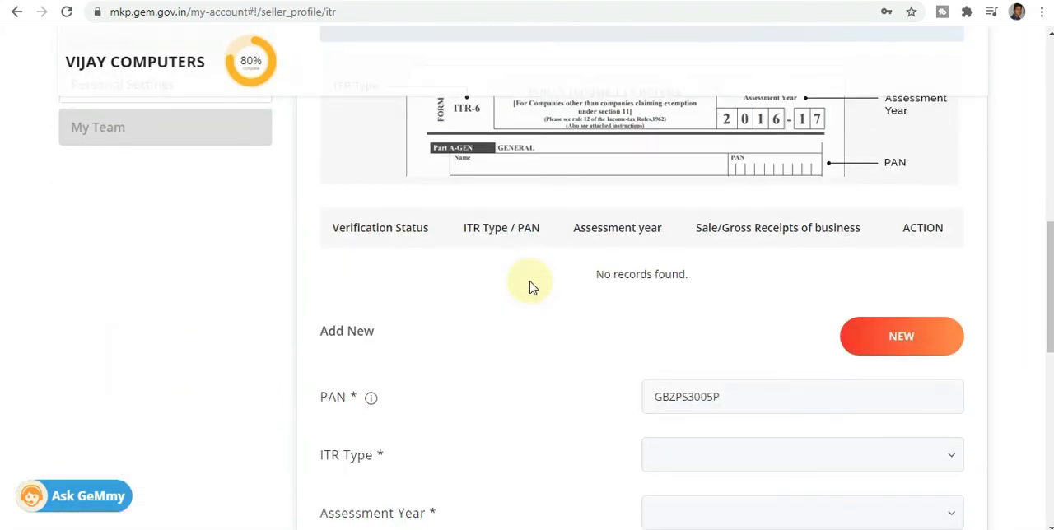
{"action": "scroll", "coordinate": [494, 244], "scroll_direction": "up", "scroll_amount": 1}
{"action": "scroll", "coordinate": [489, 235], "scroll_direction": "down", "scroll_amount": 3}
Set the new ITR record's type to ITR-3 and its assessment year to 2016-2017.
{"action": "left_click", "coordinate": [698, 299]}
{"action": "left_click", "coordinate": [568, 327]}
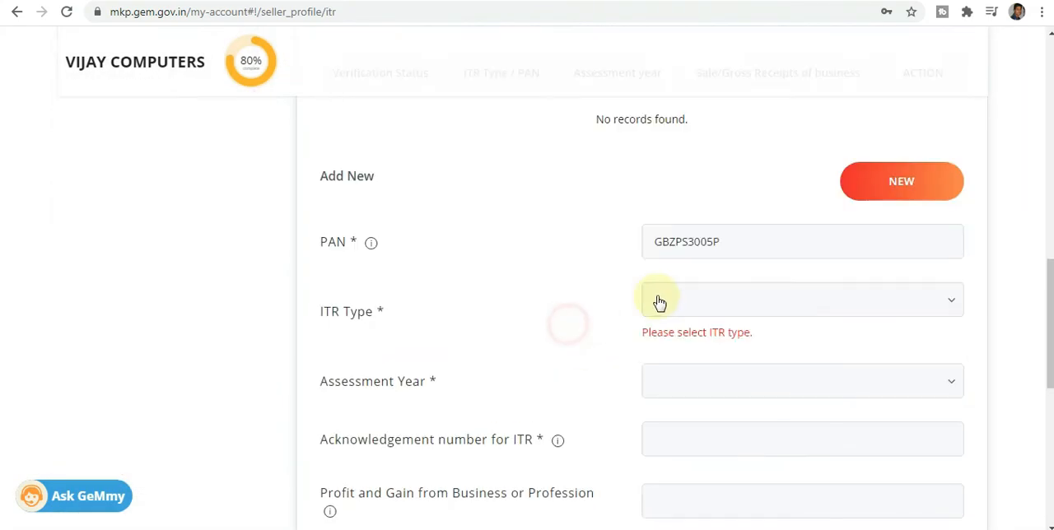
{"action": "scroll", "coordinate": [603, 282], "scroll_direction": "down", "scroll_amount": 1}
{"action": "scroll", "coordinate": [599, 280], "scroll_direction": "down", "scroll_amount": 2}
{"action": "scroll", "coordinate": [642, 296], "scroll_direction": "up", "scroll_amount": 2}
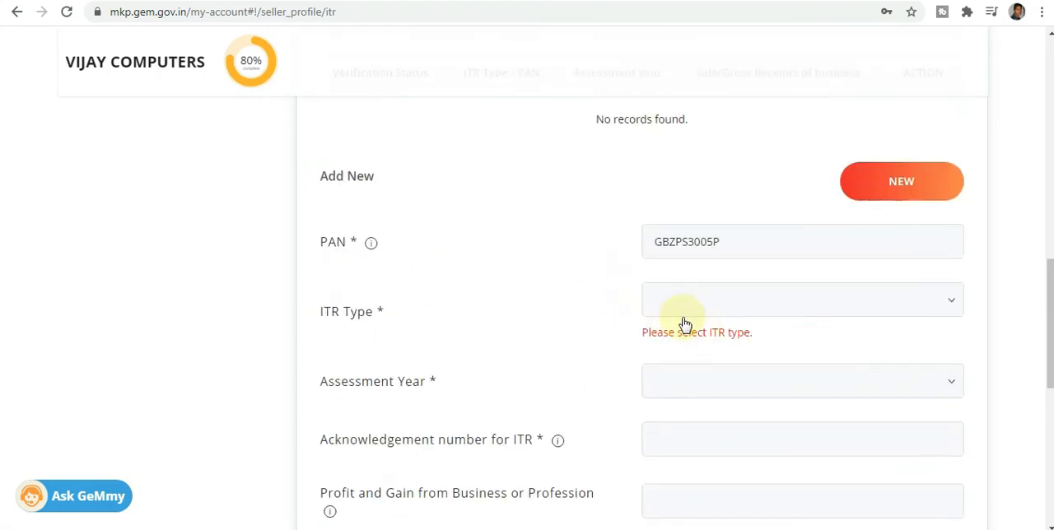
{"action": "left_click", "coordinate": [700, 306]}
{"action": "left_click", "coordinate": [703, 338]}
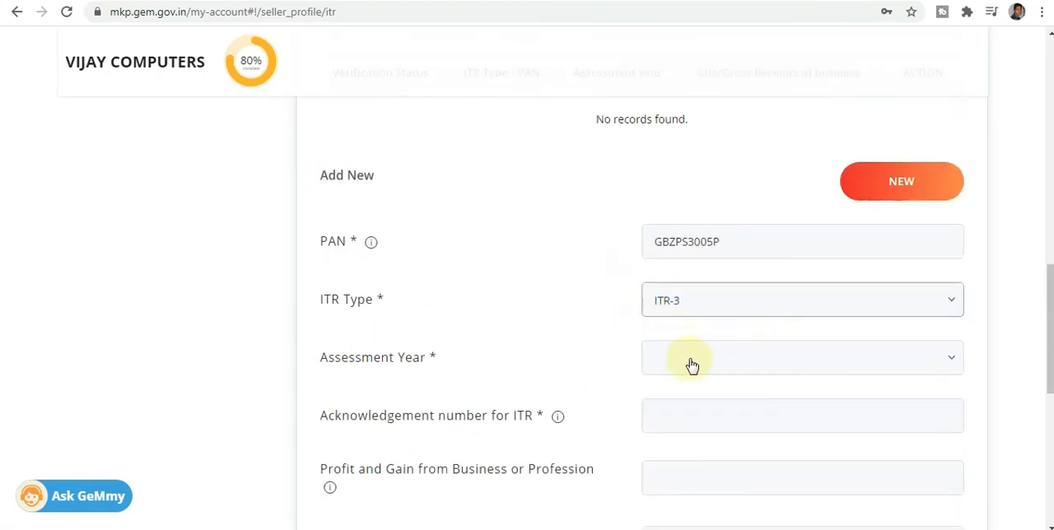
{"action": "left_click", "coordinate": [694, 360]}
{"action": "left_click", "coordinate": [680, 396]}
Examine the ITR record's acknowledgement number, profit and gain, and sale/gross receipts fields.
{"action": "scroll", "coordinate": [587, 383], "scroll_direction": "down", "scroll_amount": 3}
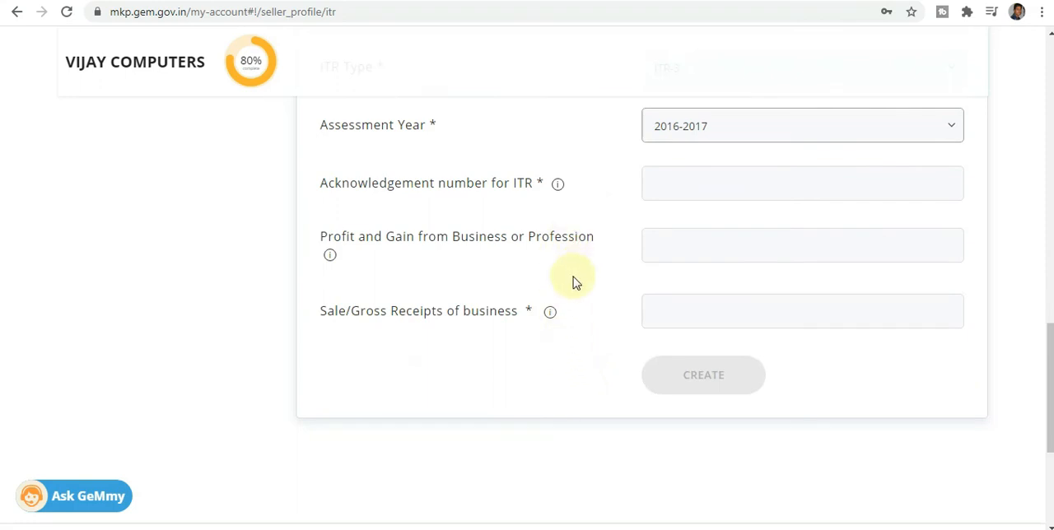
{"action": "scroll", "coordinate": [629, 305], "scroll_direction": "up", "scroll_amount": 3}
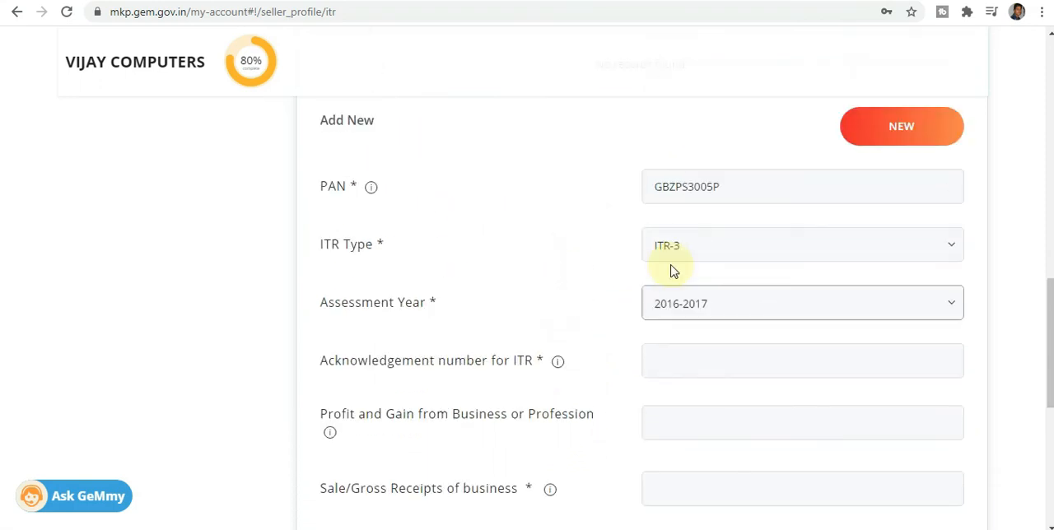
{"action": "scroll", "coordinate": [576, 284], "scroll_direction": "up", "scroll_amount": 4}
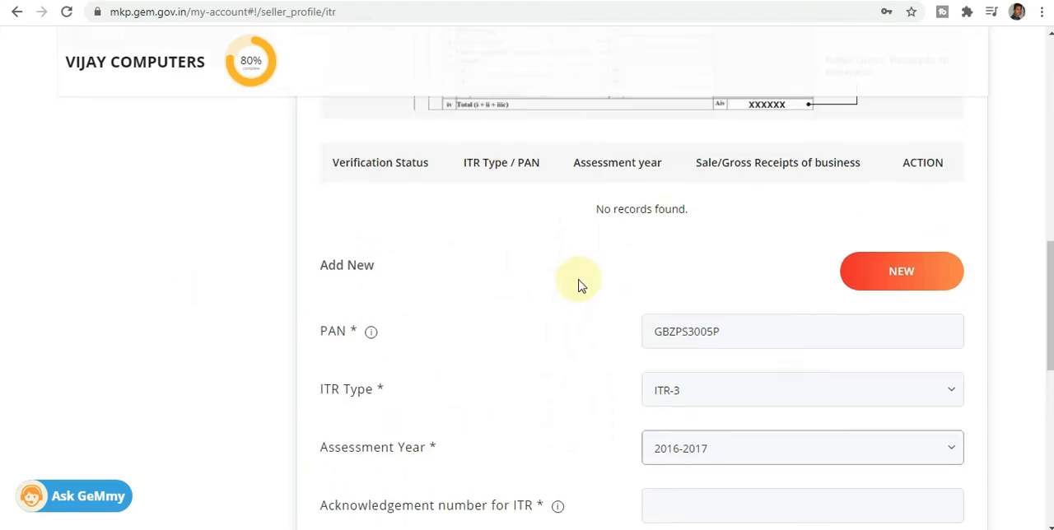
{"action": "scroll", "coordinate": [597, 281], "scroll_direction": "down", "scroll_amount": 6}
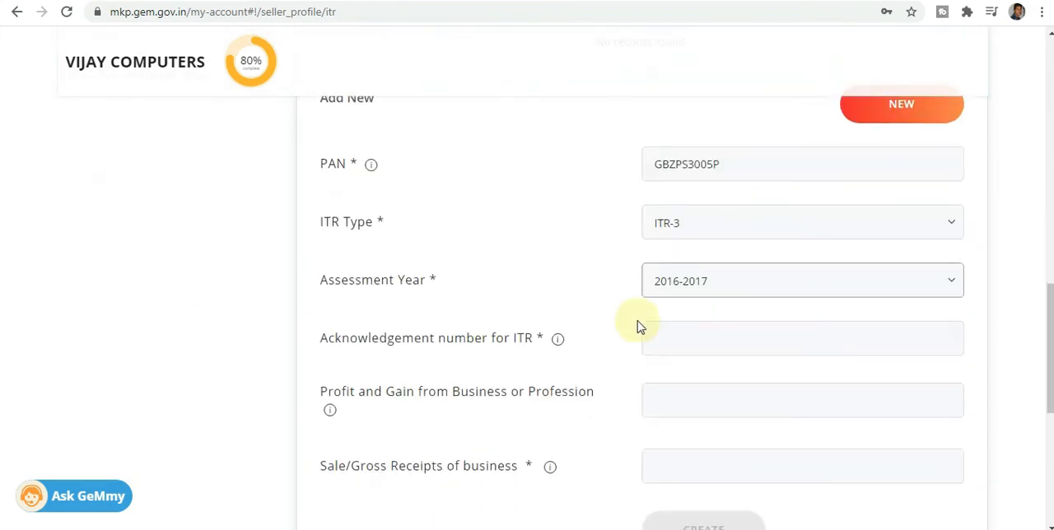
{"action": "left_click", "coordinate": [706, 265]}
{"action": "left_click", "coordinate": [682, 312]}
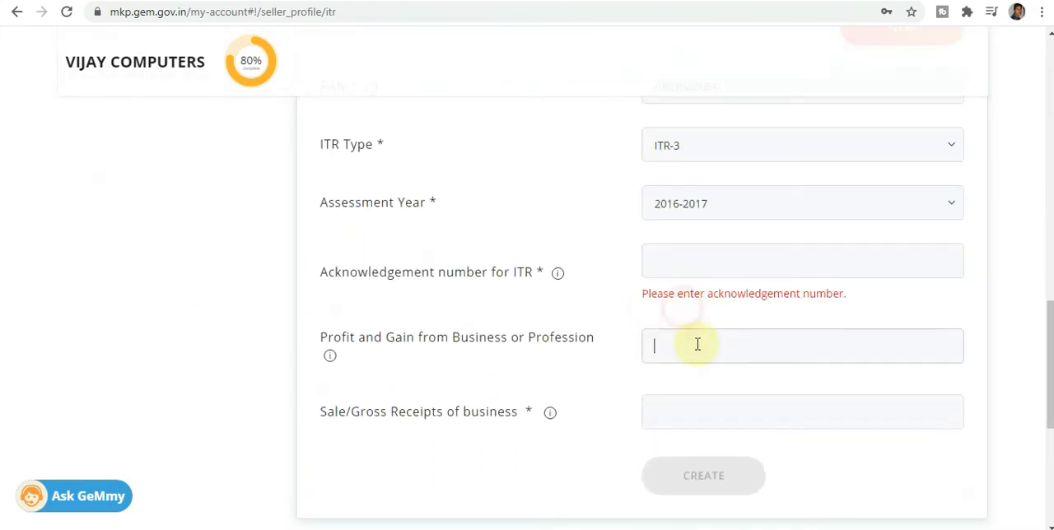
{"action": "left_click", "coordinate": [705, 403]}
Open the MSE section of the company profile.
{"action": "scroll", "coordinate": [602, 305], "scroll_direction": "up", "scroll_amount": 10}
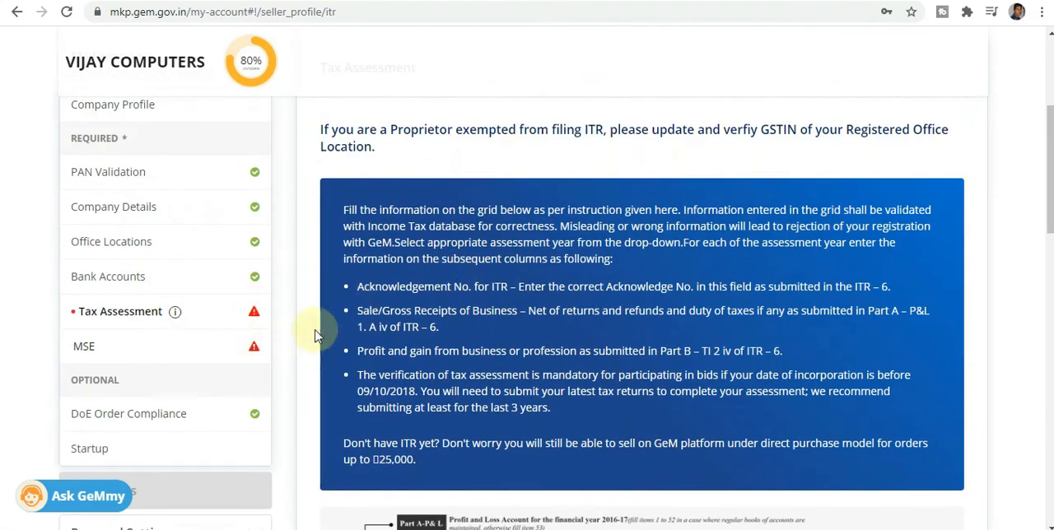
{"action": "left_click", "coordinate": [175, 350]}
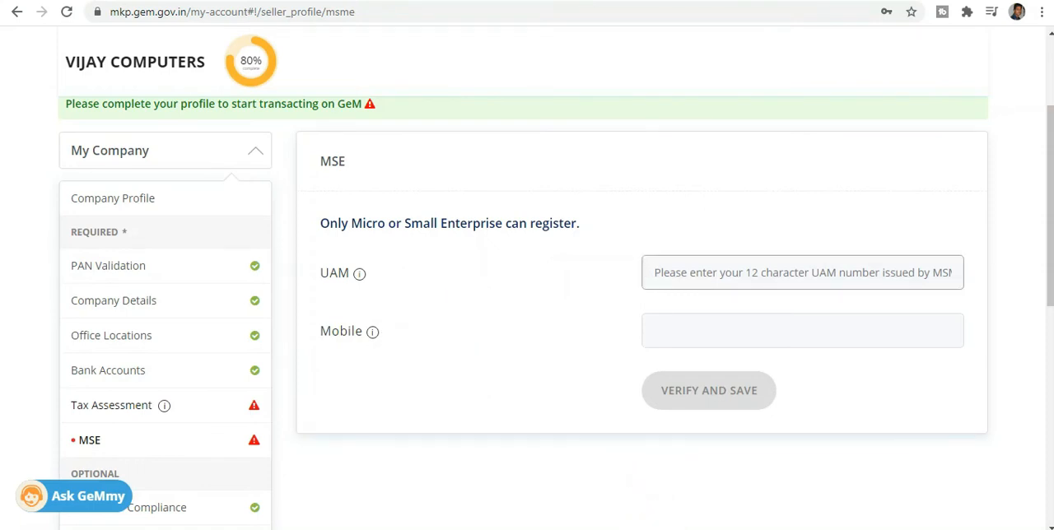
{"action": "left_click", "coordinate": [687, 529]}
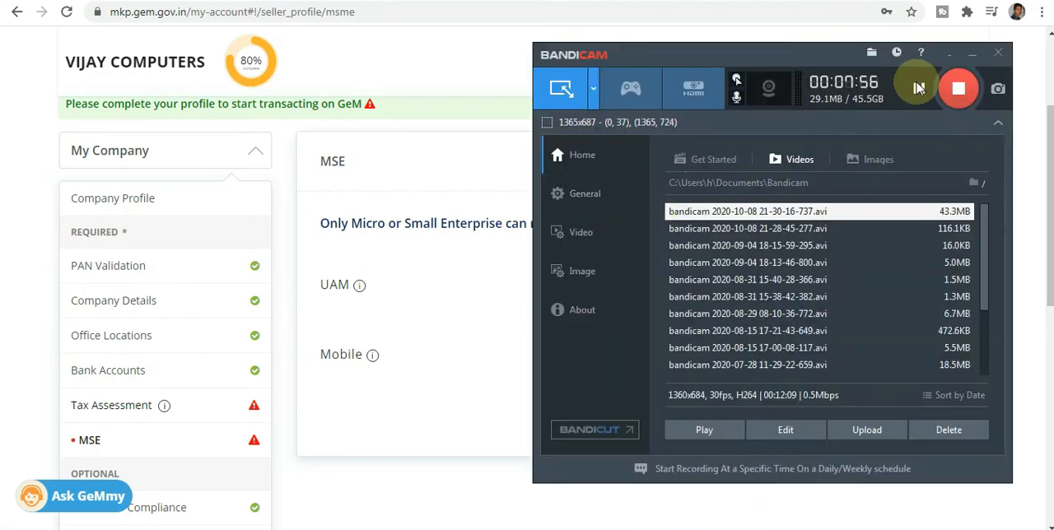
{"action": "left_click", "coordinate": [972, 54]}
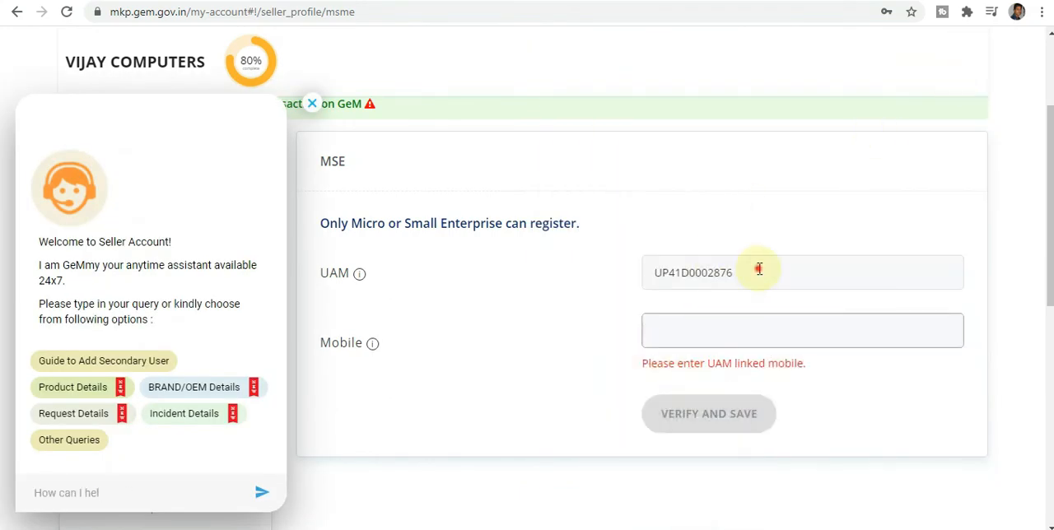
Enter the UAM-linked mobile number in the MSE section, verify and save the details, and check the social category.
{"action": "left_click_drag", "start_coordinate": [758, 270], "coordinate": [665, 275]}
{"action": "left_click", "coordinate": [700, 318]}
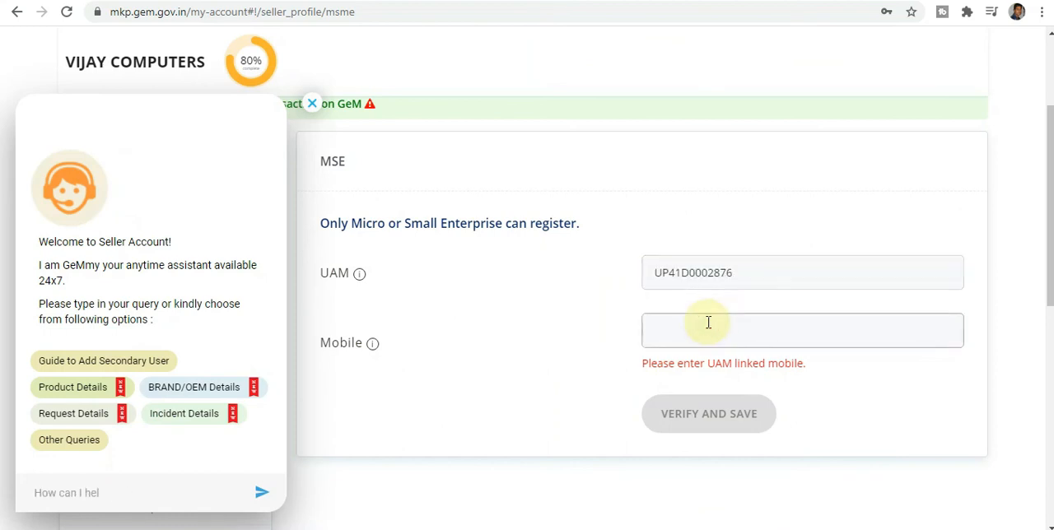
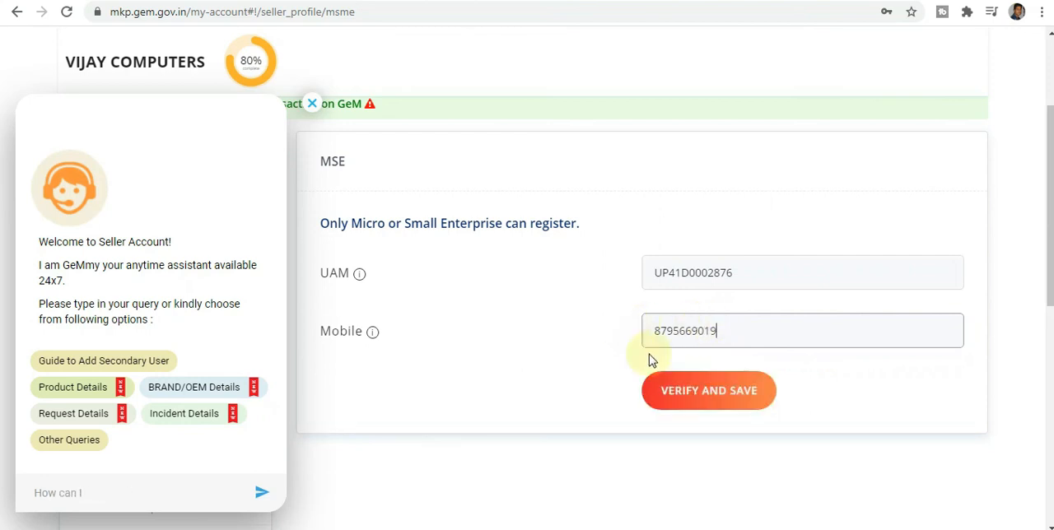
{"action": "left_click", "coordinate": [692, 396]}
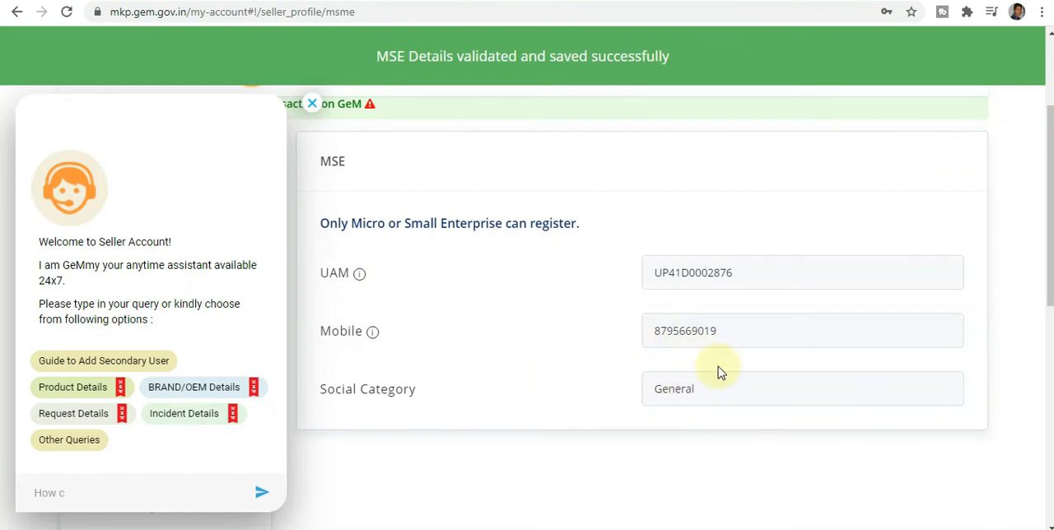
{"action": "double_click", "coordinate": [703, 391]}
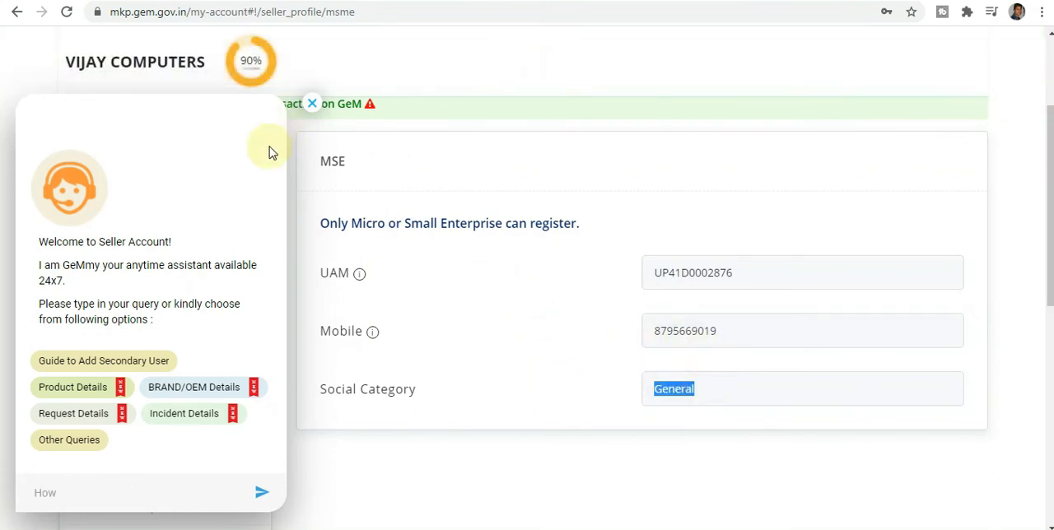
Close the chat assistant and review the completion status of the required and optional company profile sections.
{"action": "left_click", "coordinate": [311, 107]}
{"action": "scroll", "coordinate": [329, 369], "scroll_direction": "down", "scroll_amount": 2}
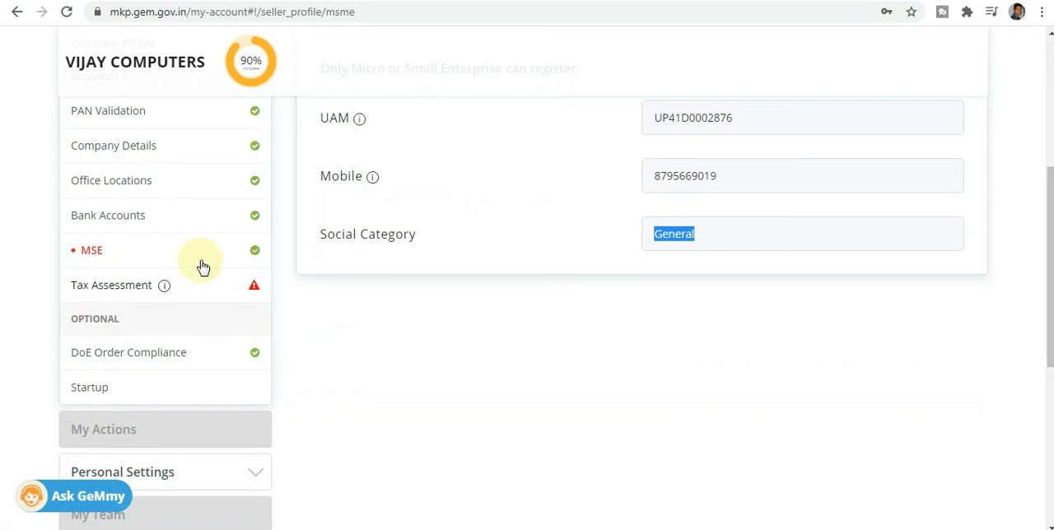
{"action": "scroll", "coordinate": [196, 239], "scroll_direction": "up", "scroll_amount": 1}
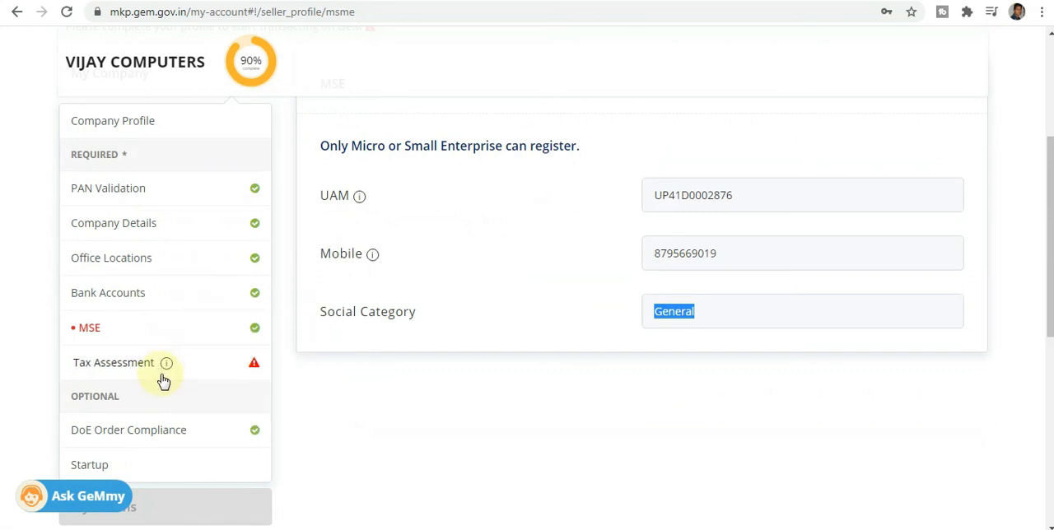
{"action": "scroll", "coordinate": [228, 377], "scroll_direction": "down", "scroll_amount": 1}
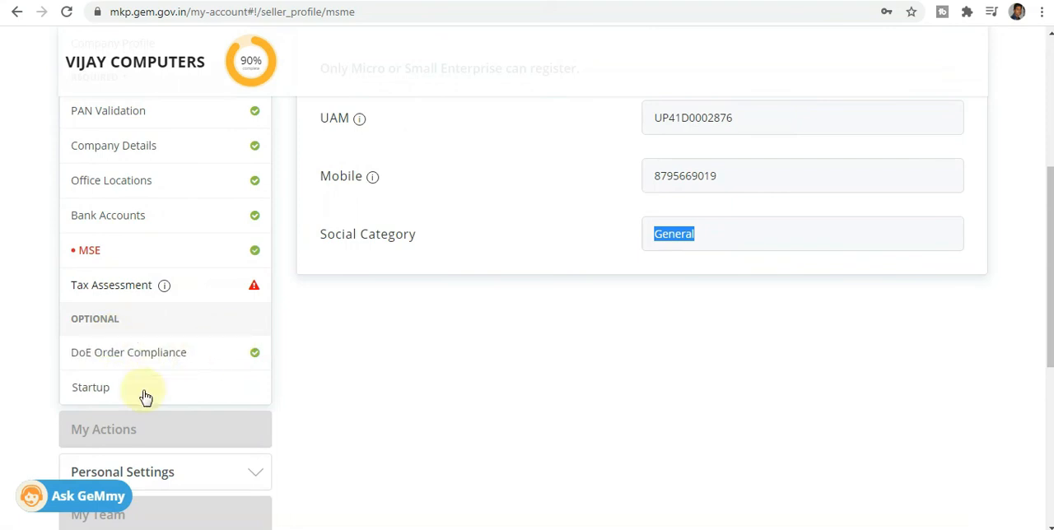
{"action": "scroll", "coordinate": [141, 396], "scroll_direction": "down", "scroll_amount": 2}
{"action": "scroll", "coordinate": [152, 296], "scroll_direction": "up", "scroll_amount": 1}
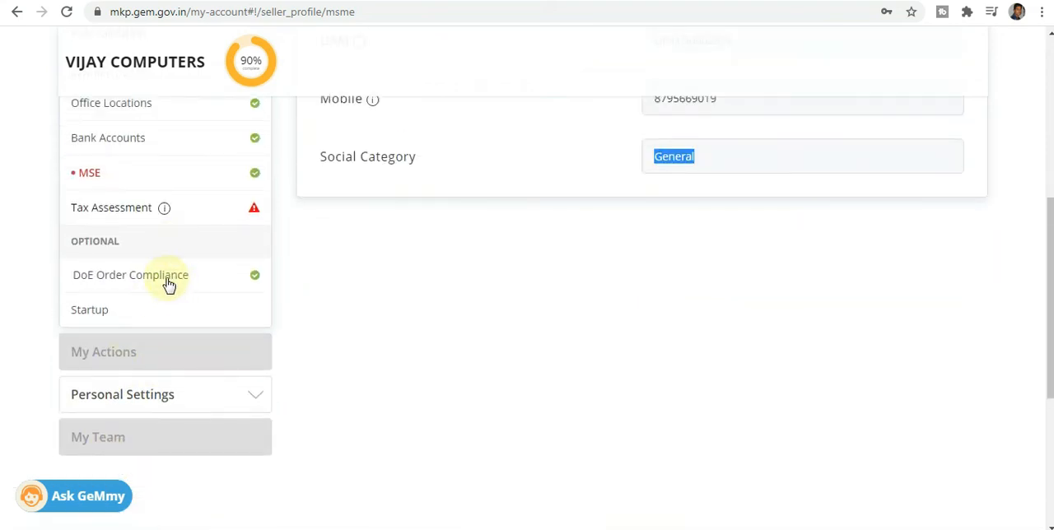
In the Startup section, certify the eligibility criteria as not registered with Startup India, save, and accept being considered a Startup.
{"action": "left_click", "coordinate": [108, 312]}
{"action": "scroll", "coordinate": [381, 313], "scroll_direction": "down", "scroll_amount": 5}
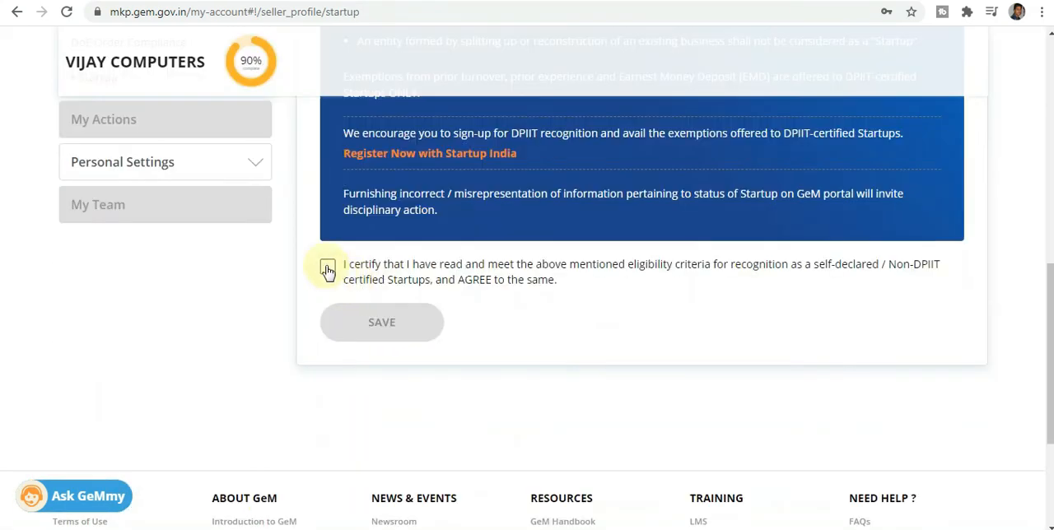
{"action": "left_click", "coordinate": [327, 266]}
{"action": "left_click", "coordinate": [381, 321]}
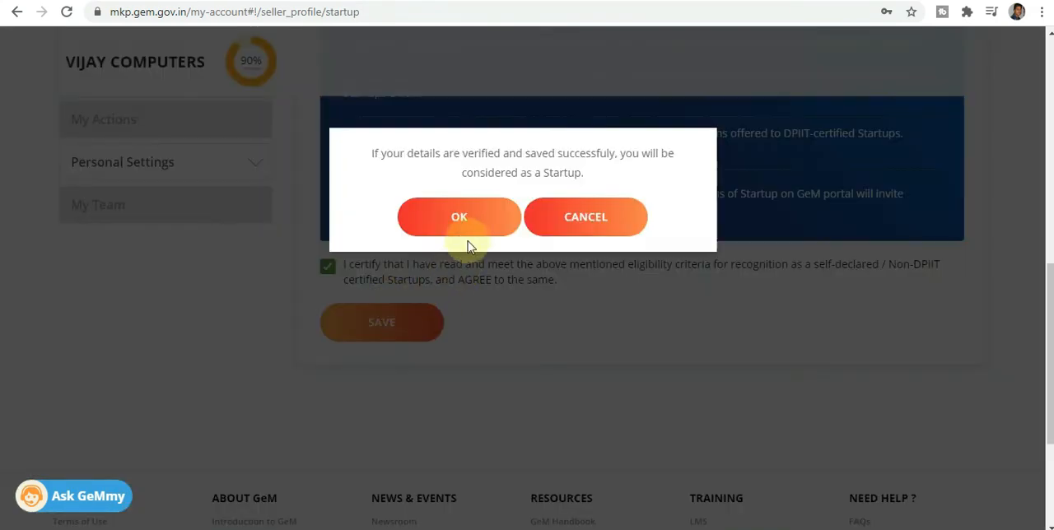
{"action": "left_click", "coordinate": [475, 219]}
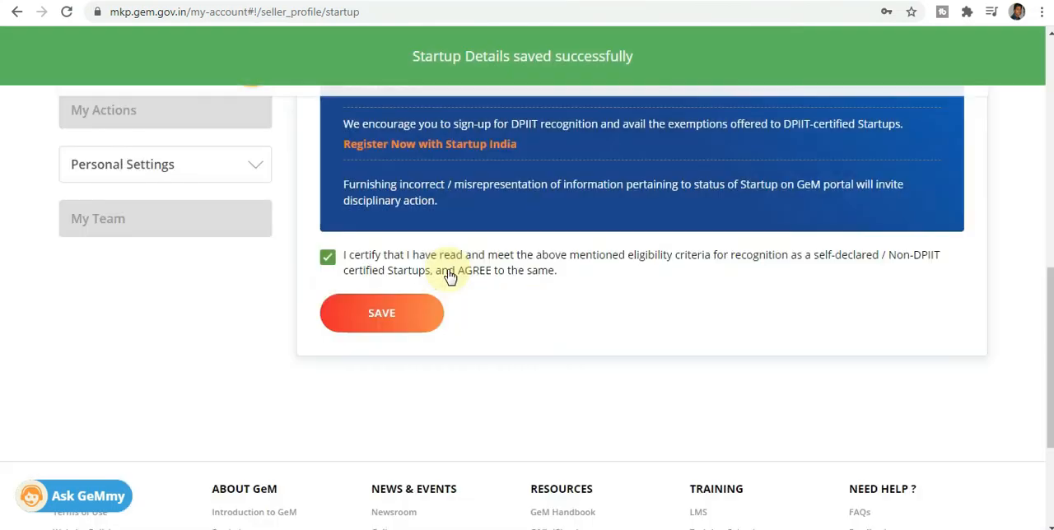
Review the Startup section's registration option and eligibility criteria, and save the startup details again.
{"action": "scroll", "coordinate": [449, 278], "scroll_direction": "up", "scroll_amount": 4}
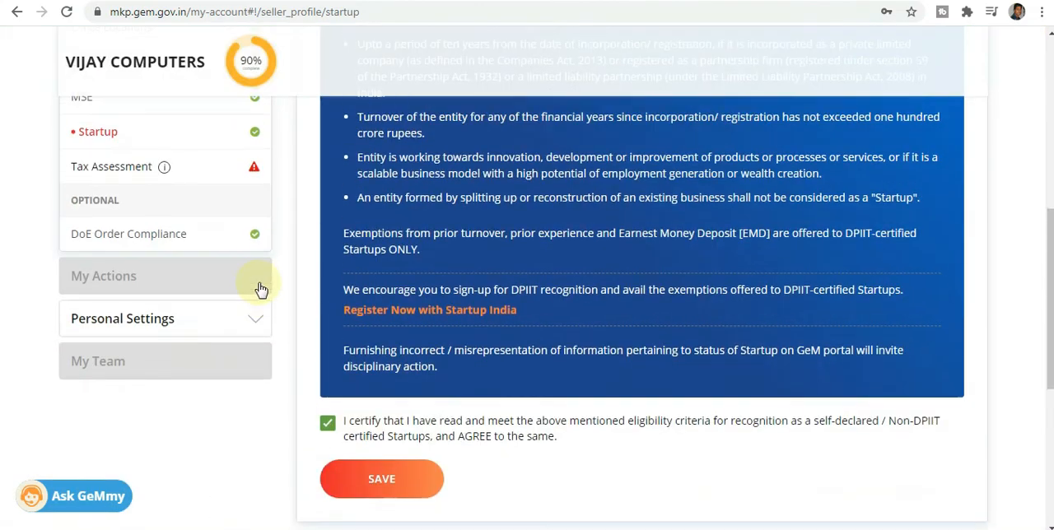
{"action": "scroll", "coordinate": [453, 245], "scroll_direction": "up", "scroll_amount": 1}
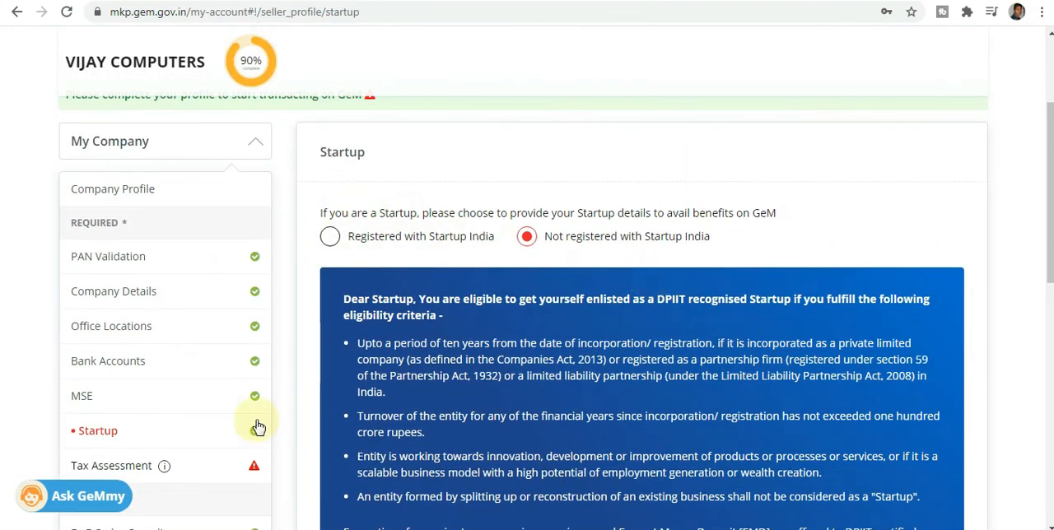
{"action": "scroll", "coordinate": [346, 420], "scroll_direction": "down", "scroll_amount": 5}
{"action": "left_click", "coordinate": [379, 395]}
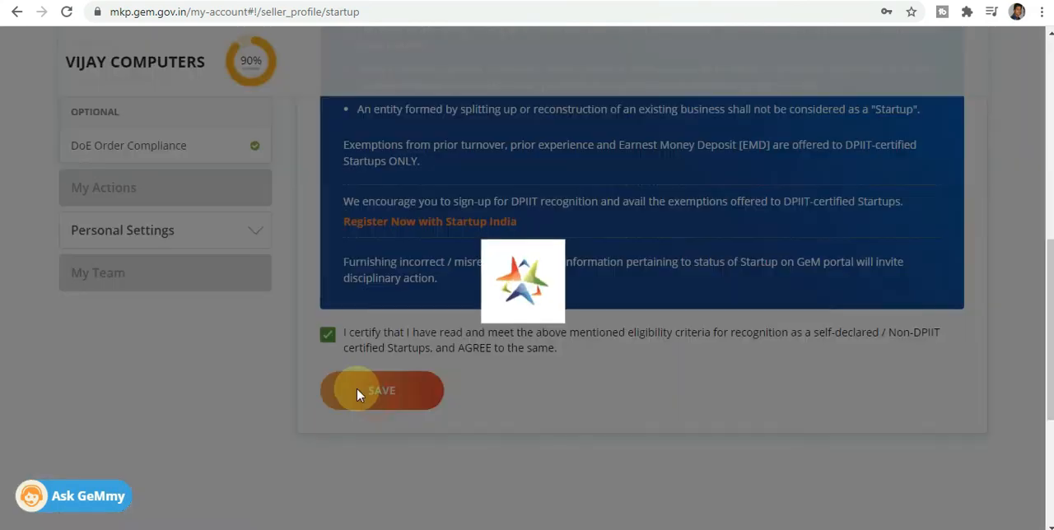
{"action": "scroll", "coordinate": [247, 366], "scroll_direction": "down", "scroll_amount": 2}
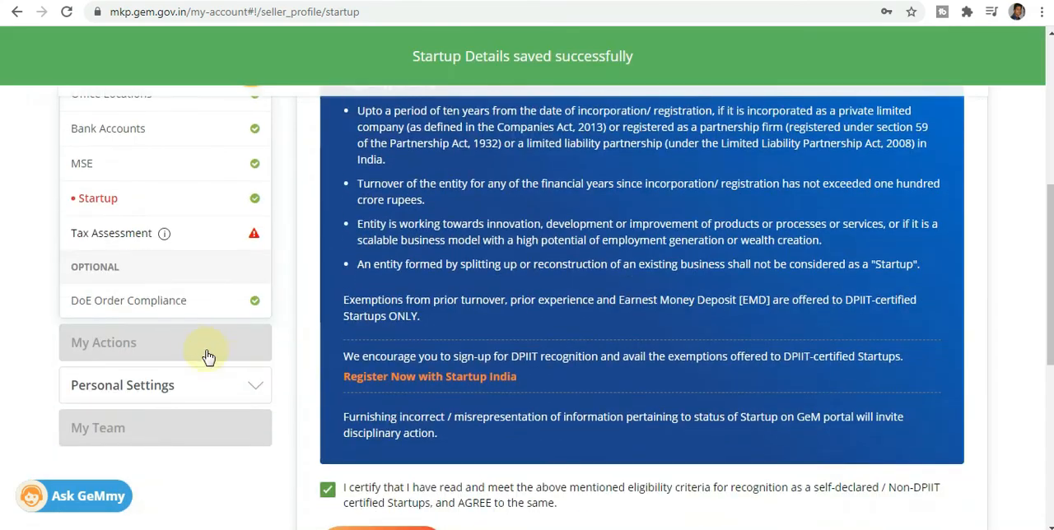
Open the personal settings and review the seller profile's contact details, role and available account options.
{"action": "left_click", "coordinate": [166, 388]}
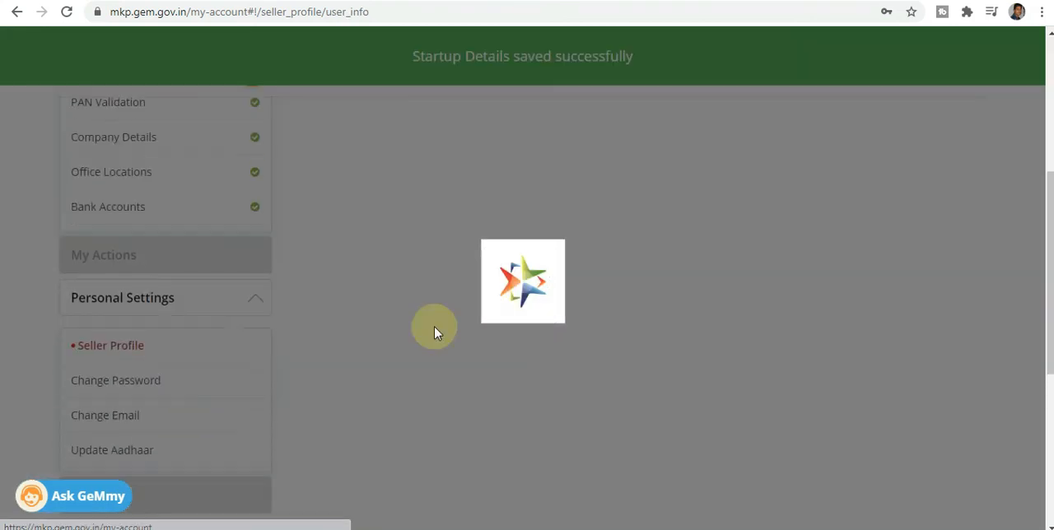
{"action": "scroll", "coordinate": [625, 275], "scroll_direction": "down", "scroll_amount": 2}
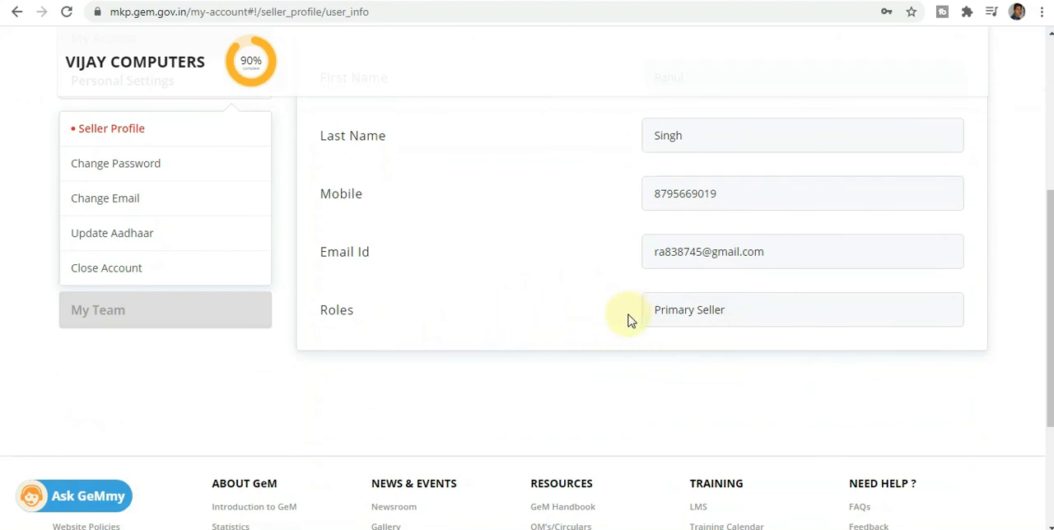
{"action": "scroll", "coordinate": [164, 300], "scroll_direction": "up", "scroll_amount": 1}
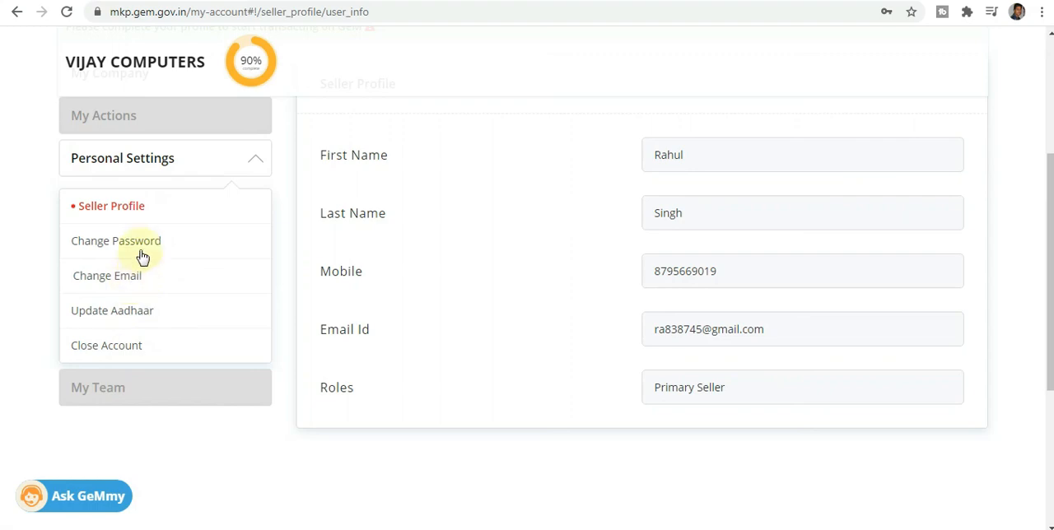
{"action": "scroll", "coordinate": [165, 236], "scroll_direction": "up", "scroll_amount": 1}
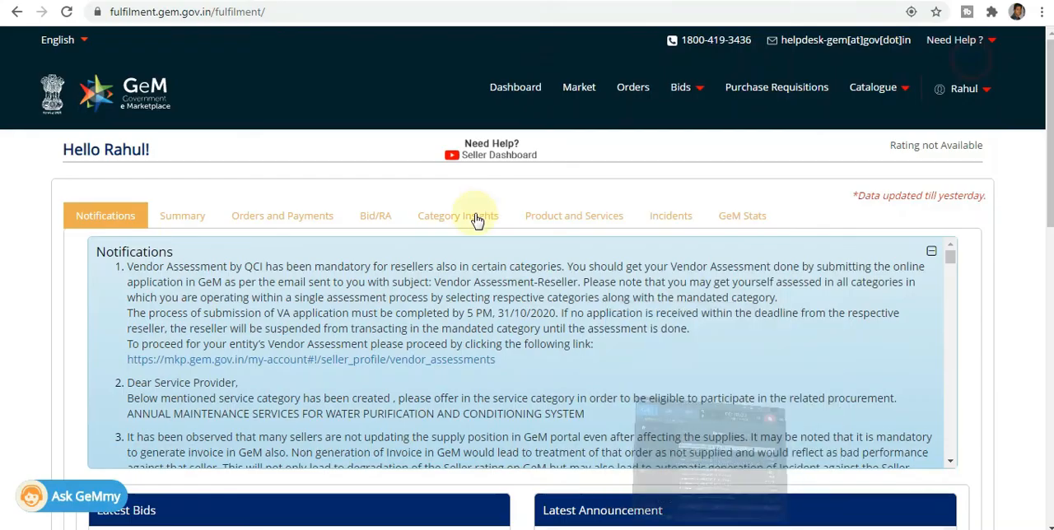
On the seller dashboard, examine the Notifications, Latest Bids and Latest Announcement areas.
{"action": "scroll", "coordinate": [412, 275], "scroll_direction": "down", "scroll_amount": 3}
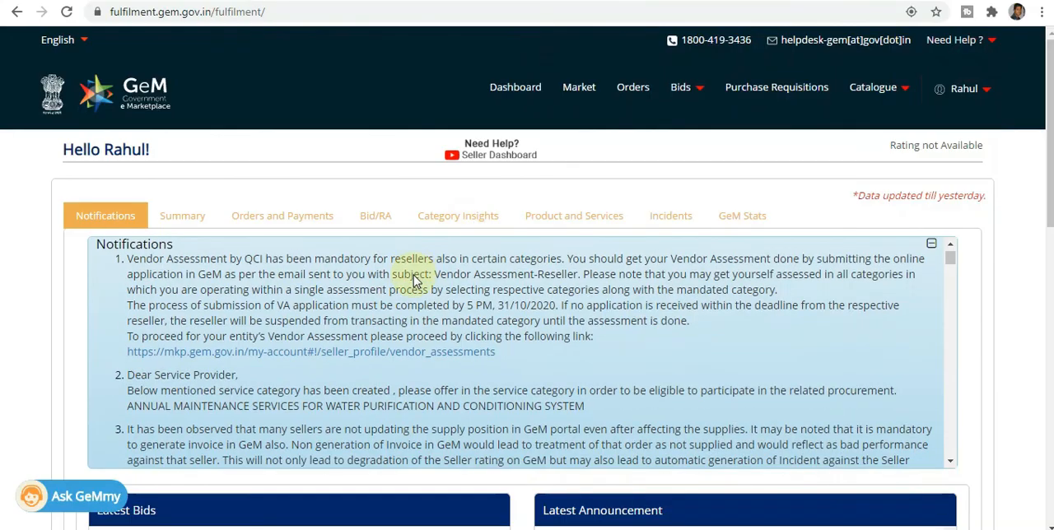
{"action": "scroll", "coordinate": [418, 275], "scroll_direction": "up", "scroll_amount": 3}
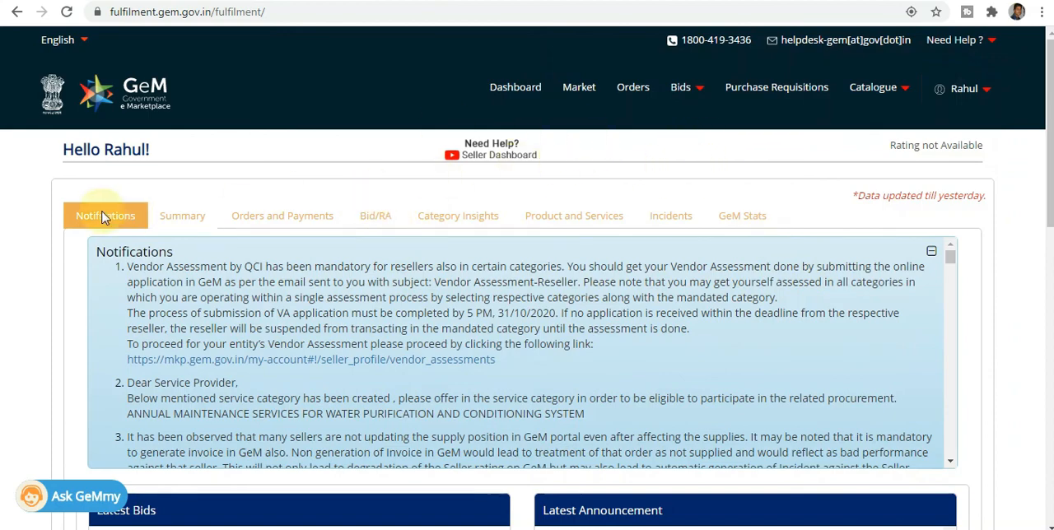
{"action": "scroll", "coordinate": [74, 263], "scroll_direction": "down", "scroll_amount": 3}
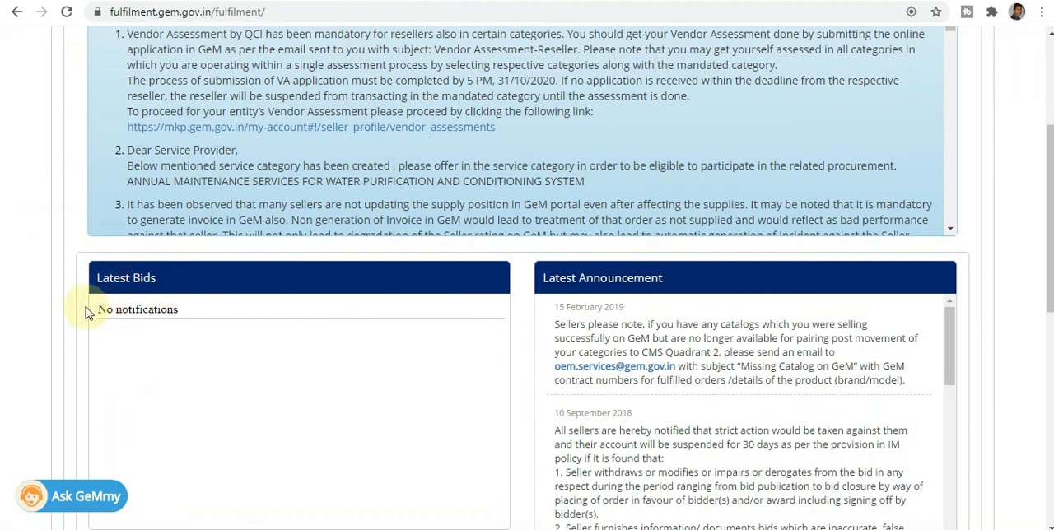
{"action": "left_click_drag", "start_coordinate": [98, 306], "coordinate": [173, 309]}
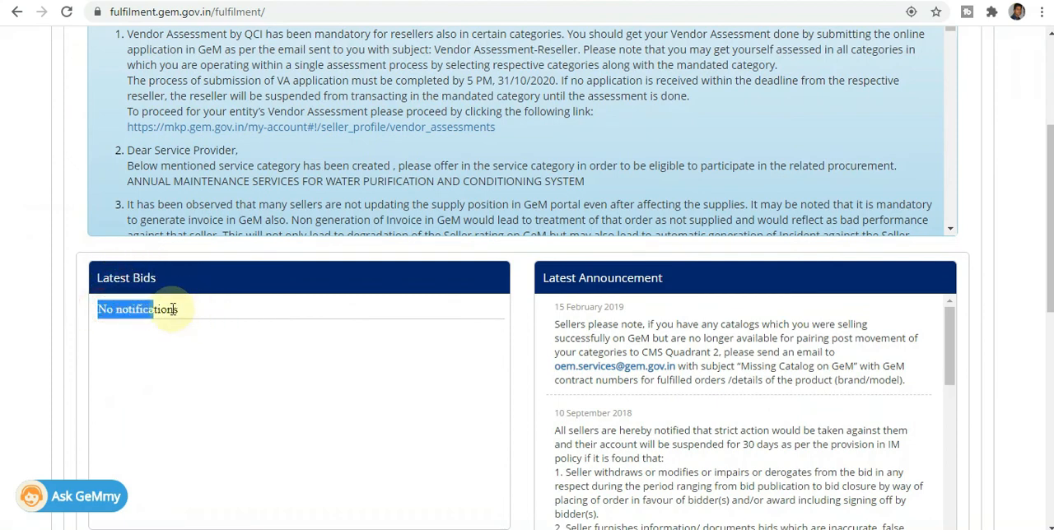
{"action": "left_click", "coordinate": [177, 345]}
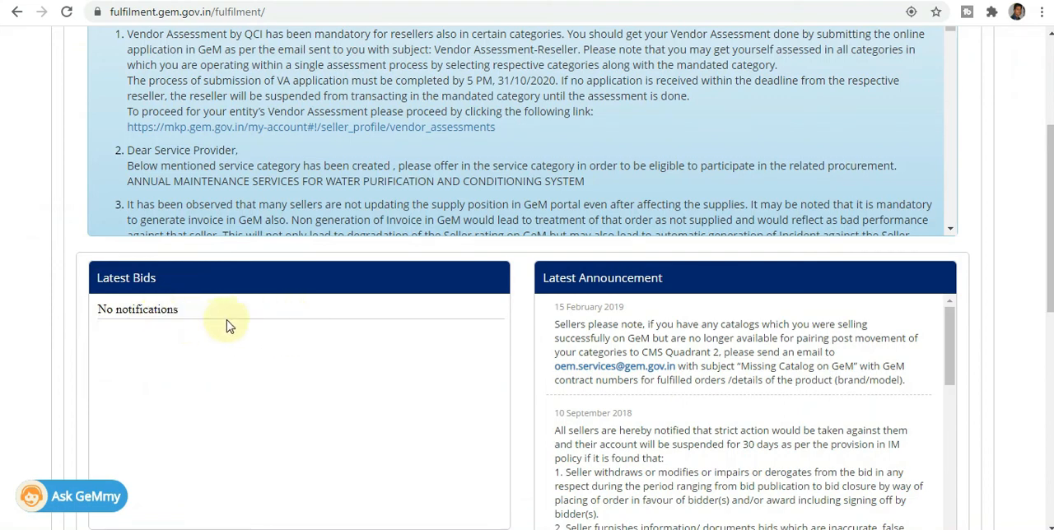
{"action": "scroll", "coordinate": [228, 326], "scroll_direction": "down", "scroll_amount": 1}
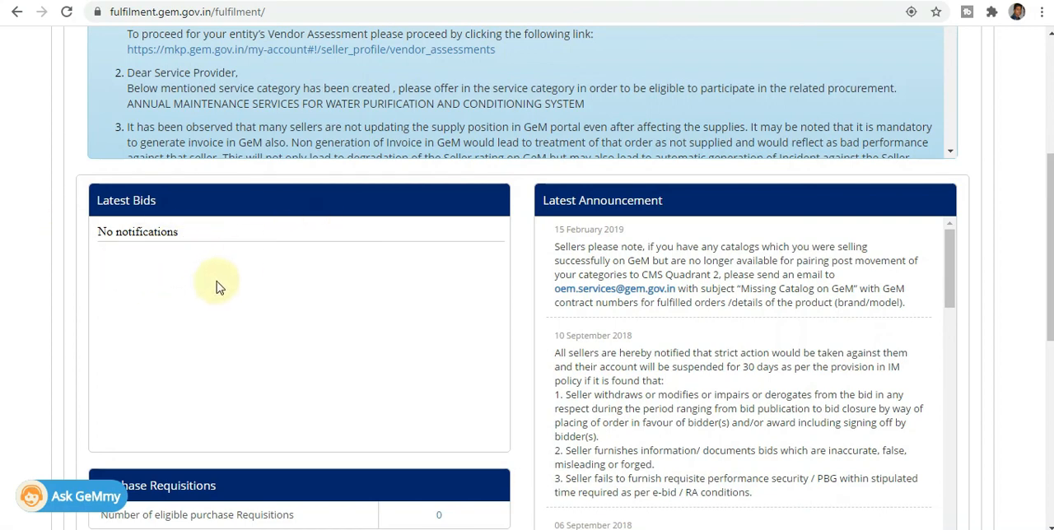
{"action": "scroll", "coordinate": [470, 217], "scroll_direction": "up", "scroll_amount": 4}
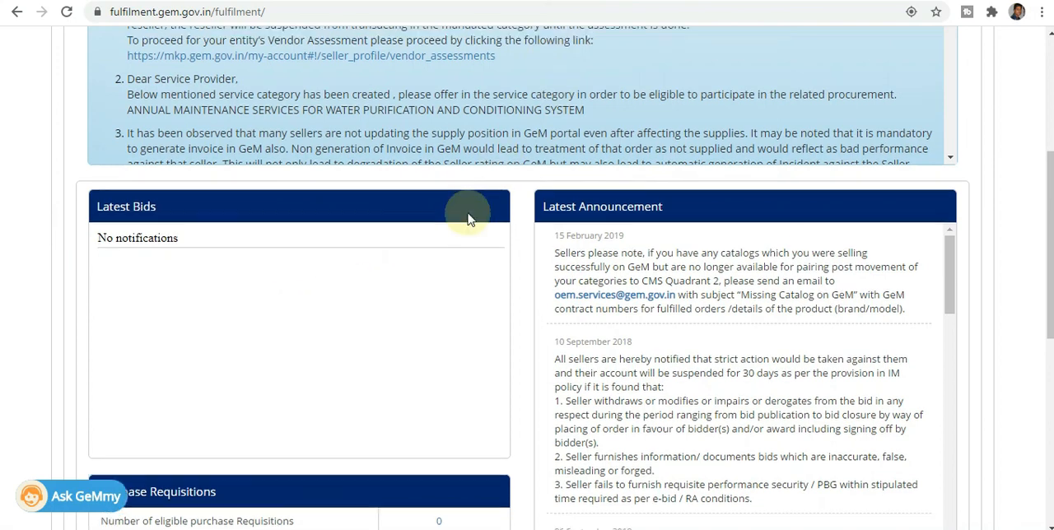